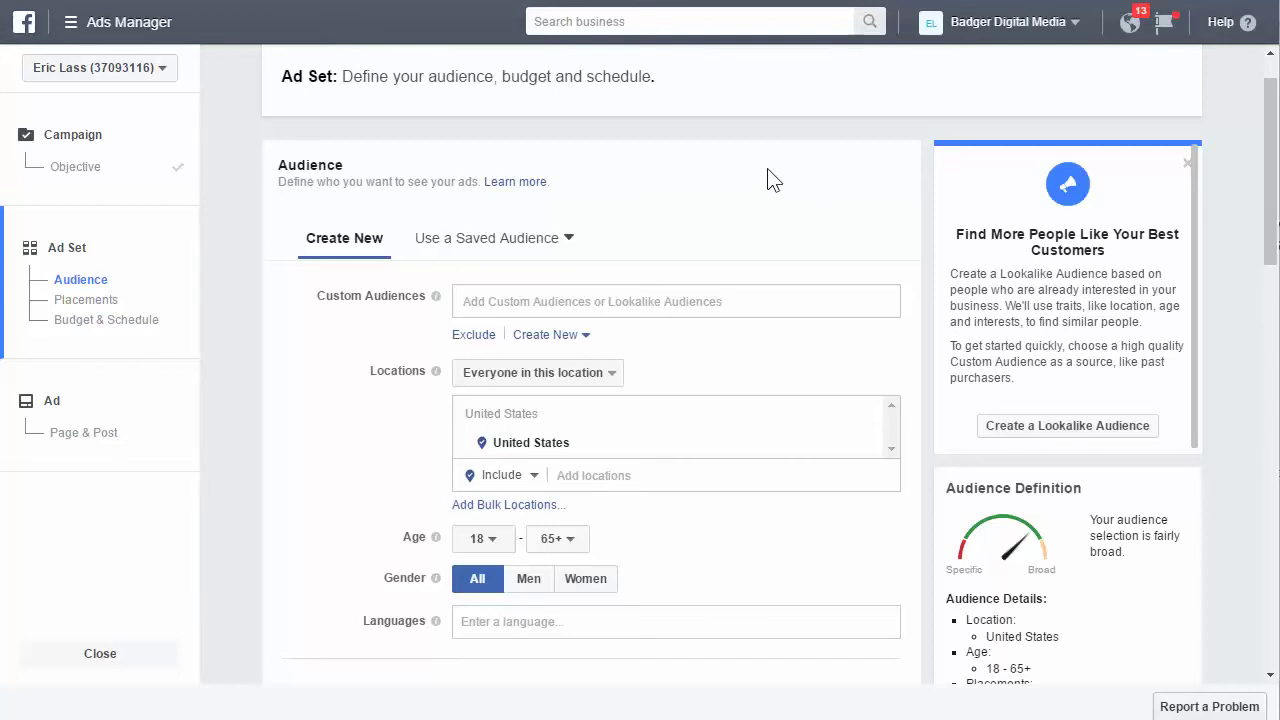
Search the ad set's Detailed Targeting inclusion options for "birthday"
scroll(767, 180, down, 1)
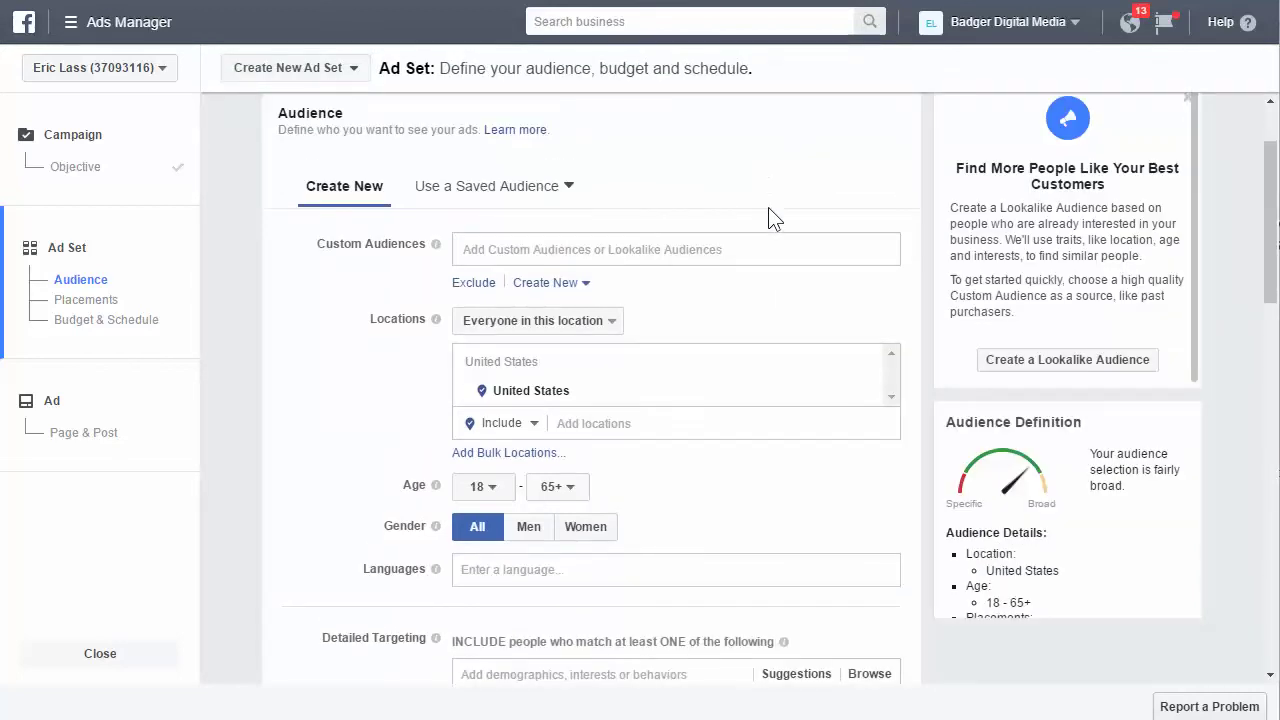
scroll(780, 240, down, 2)
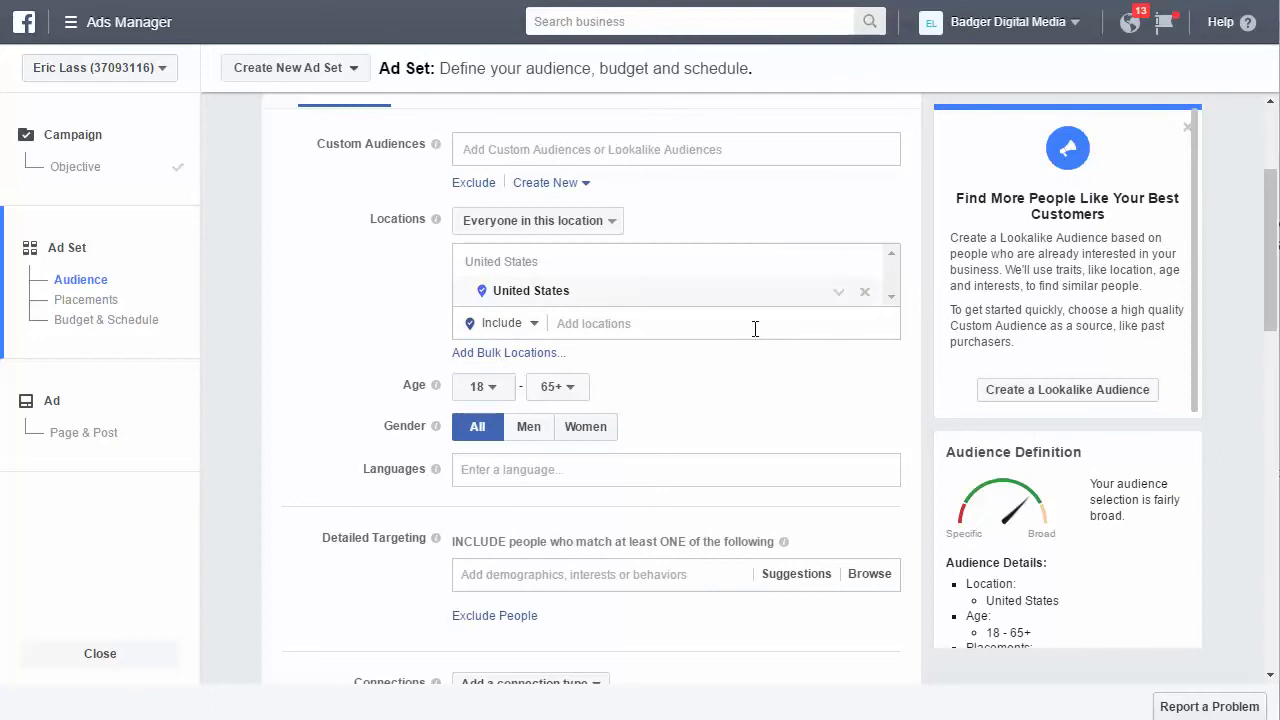
scroll(740, 285, up, 3)
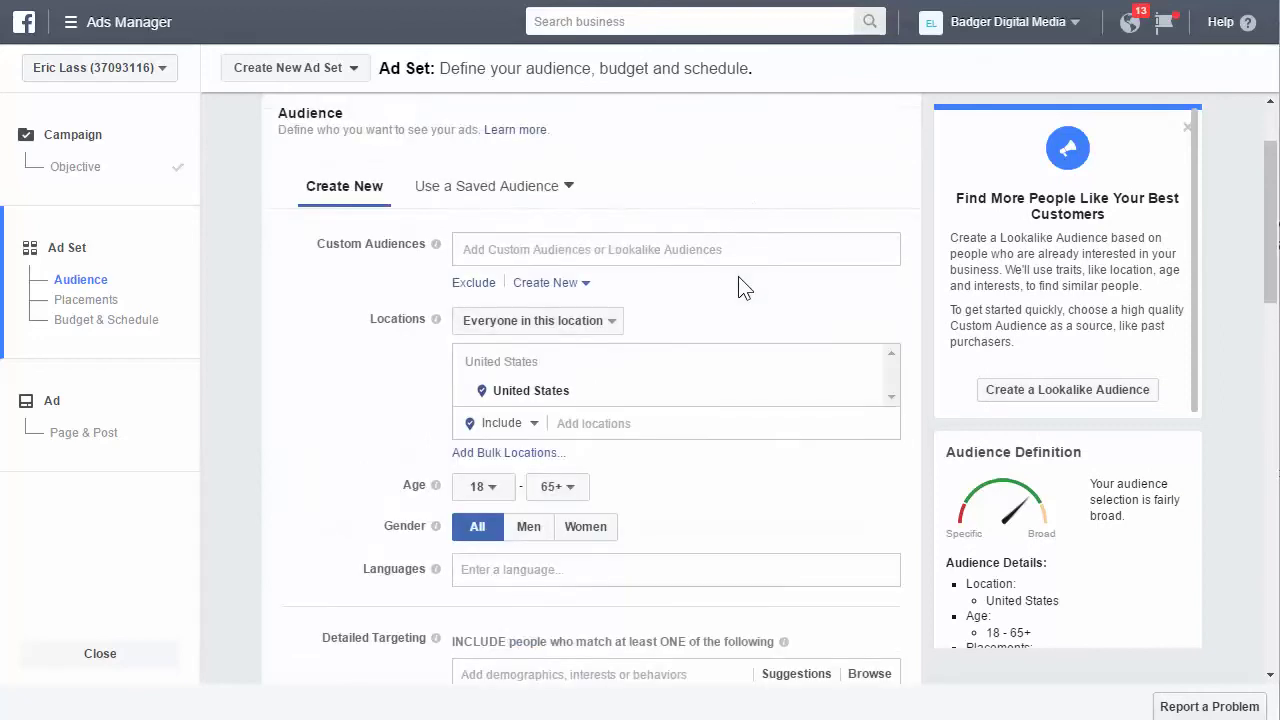
scroll(694, 265, down, 5)
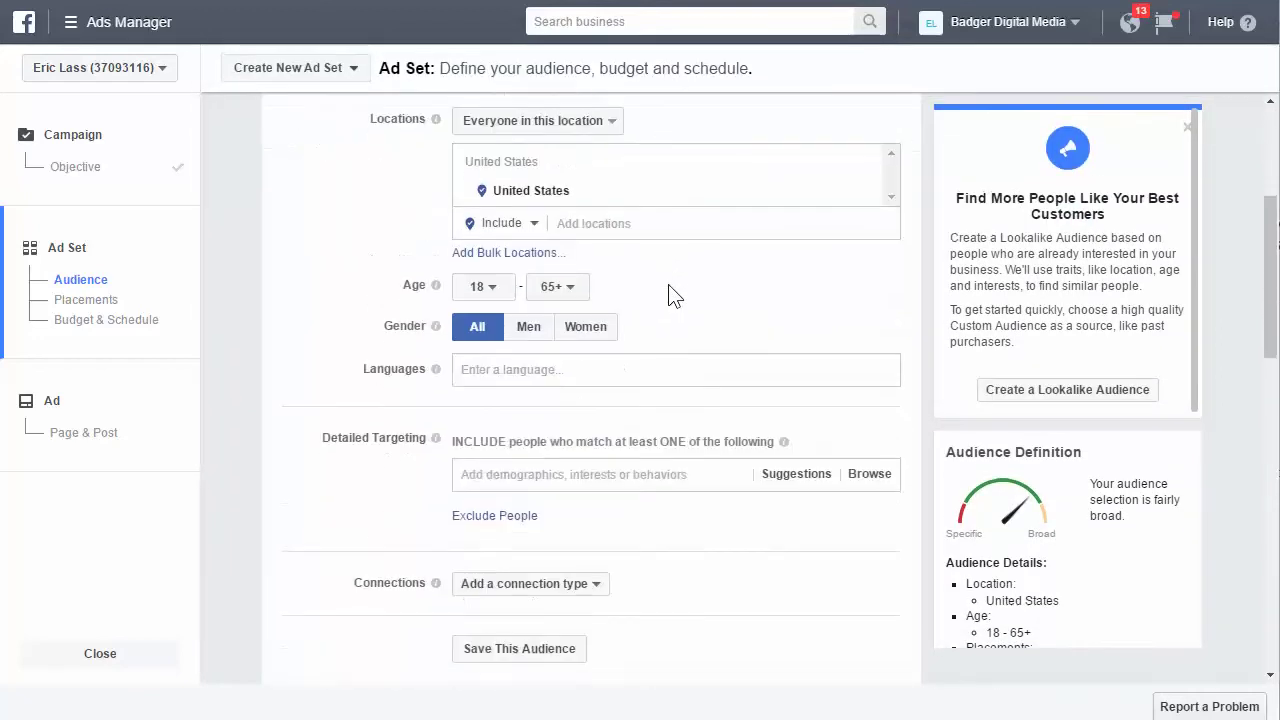
scroll(632, 418, down, 2)
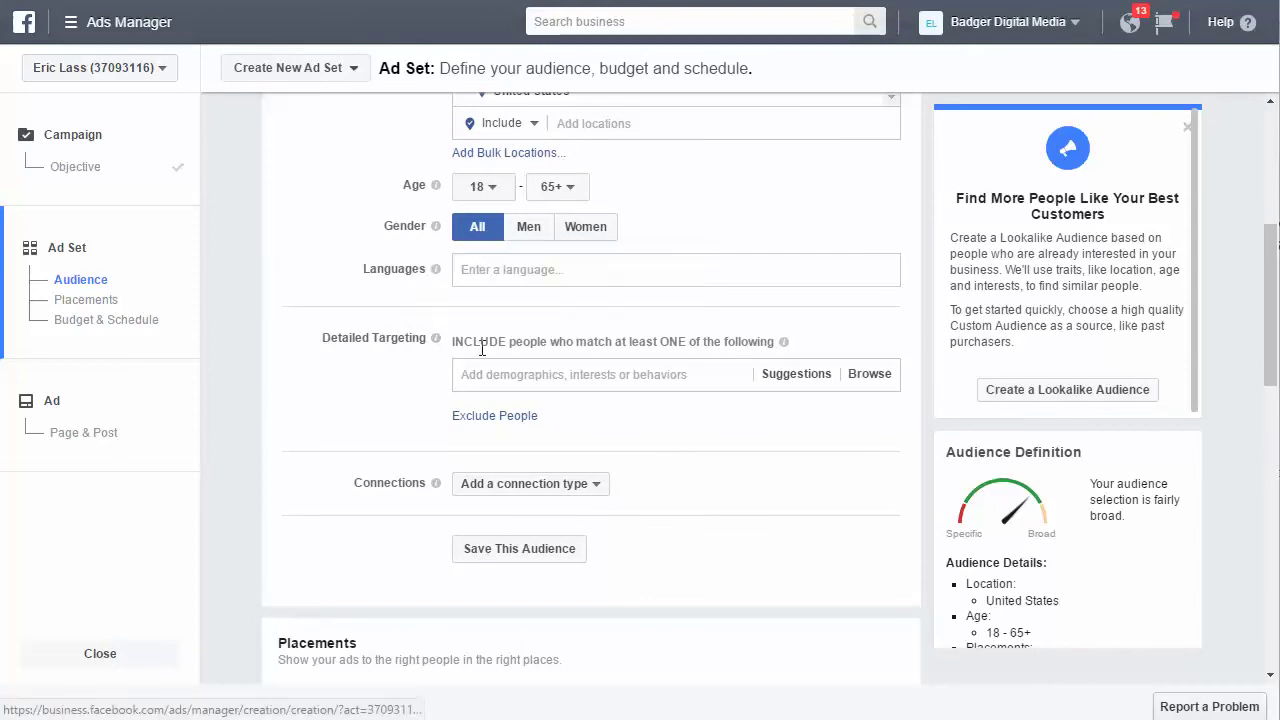
click(645, 373)
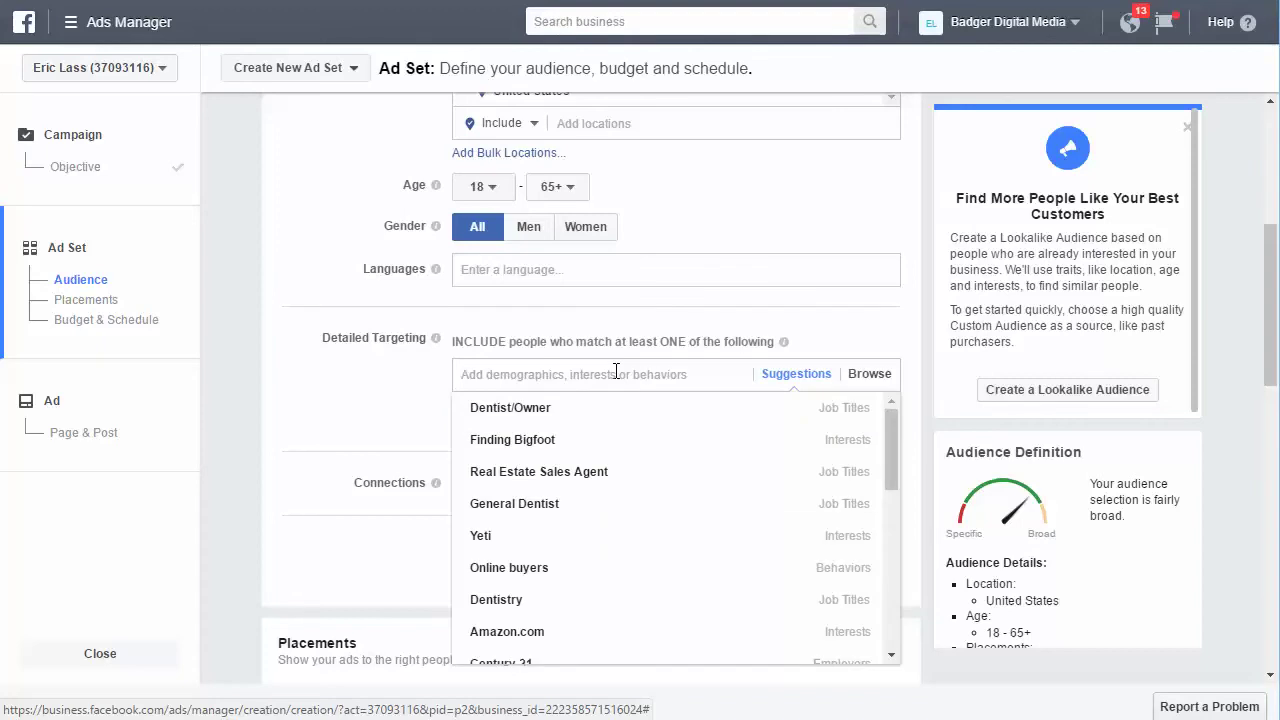
text(birthday)
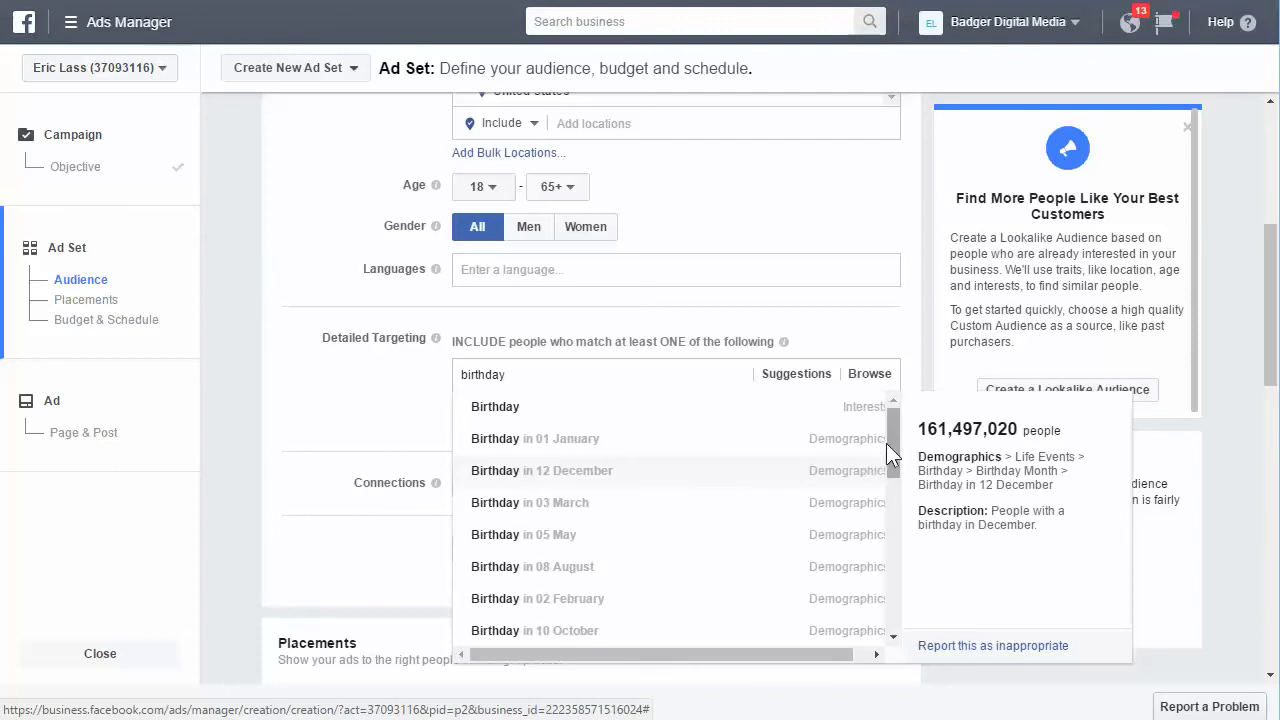
Examine the birthday targeting suggestions, including birth months, Upcoming birthday and birthday-related interests
drag(889, 440, 894, 549)
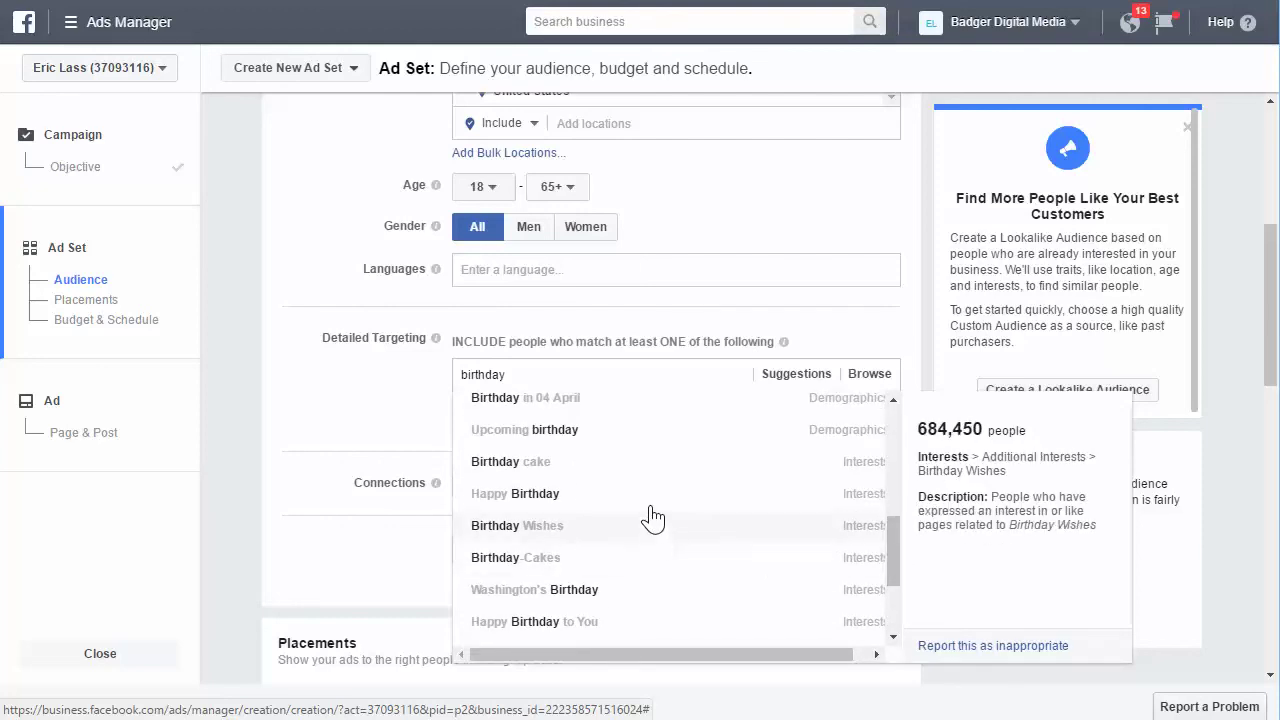
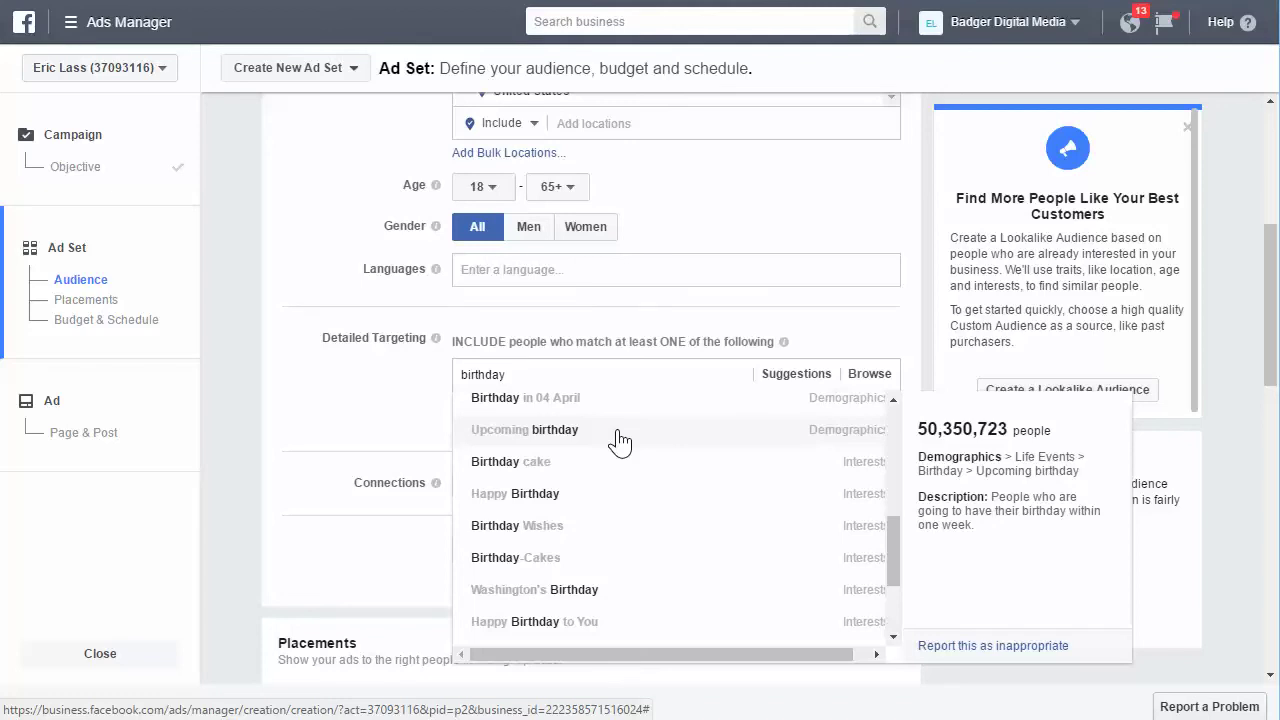
scroll(620, 441, up, 1)
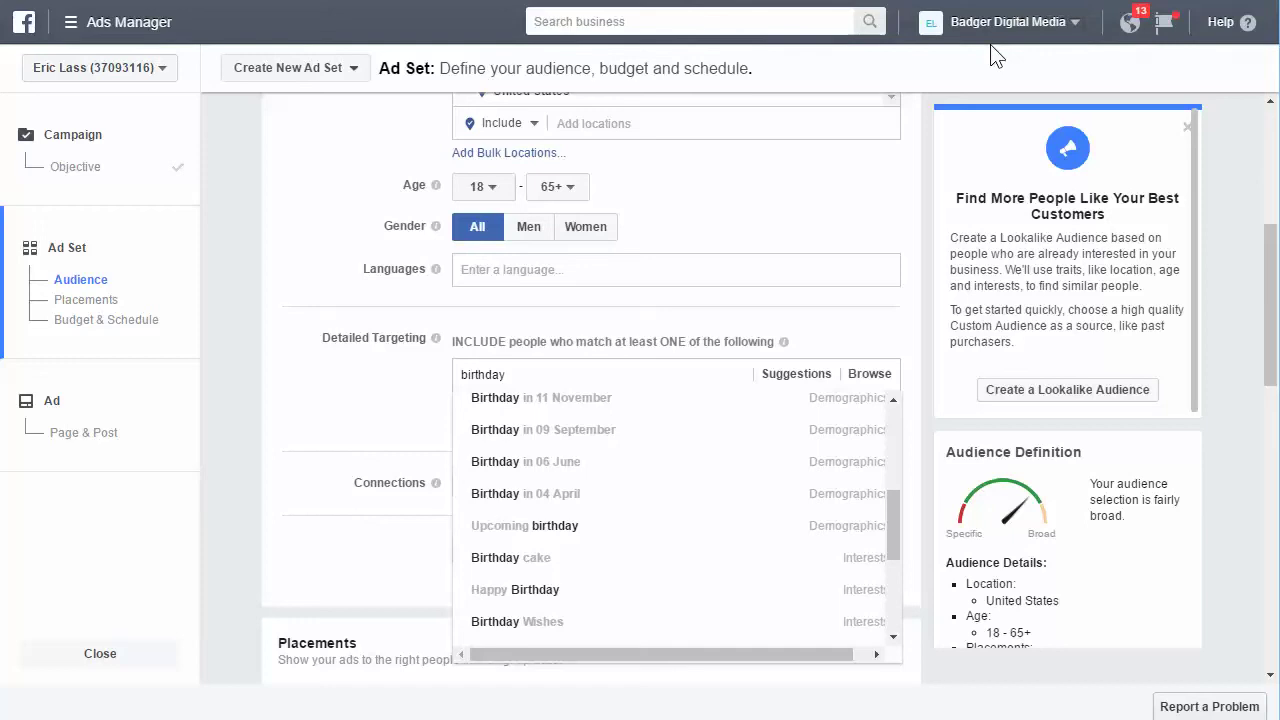
scroll(648, 460, up, 2)
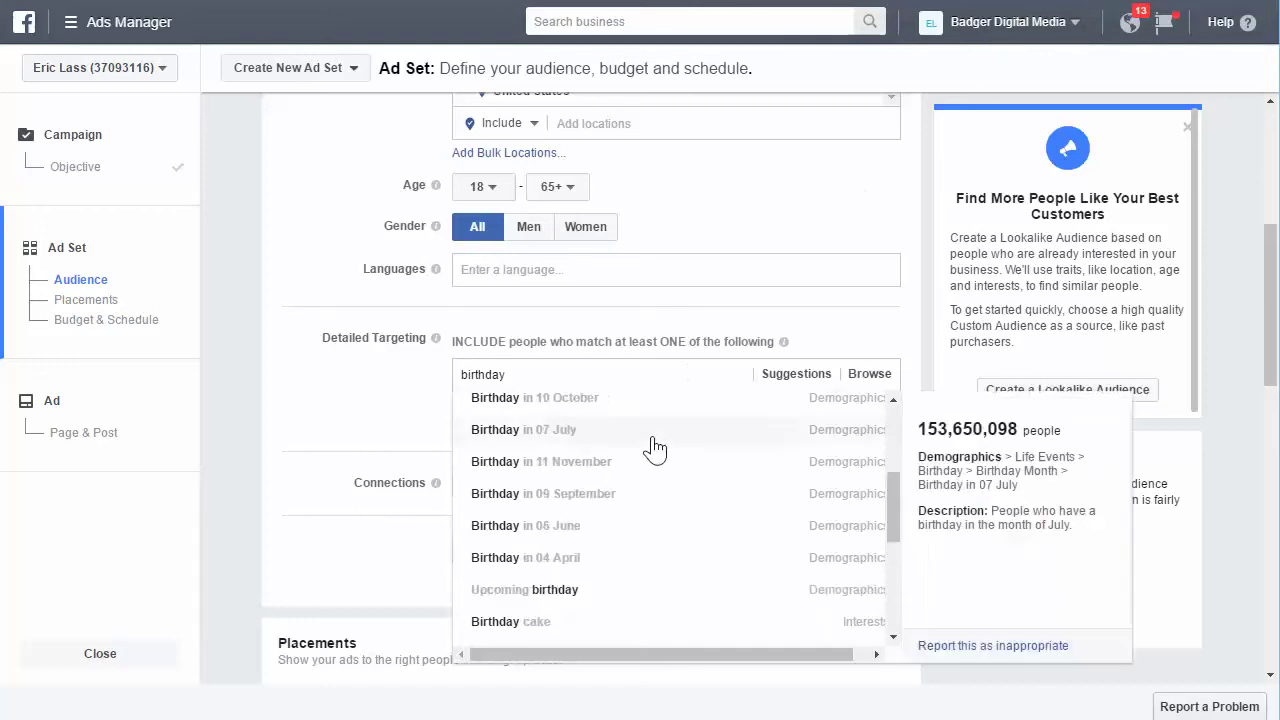
scroll(636, 515, down, 5)
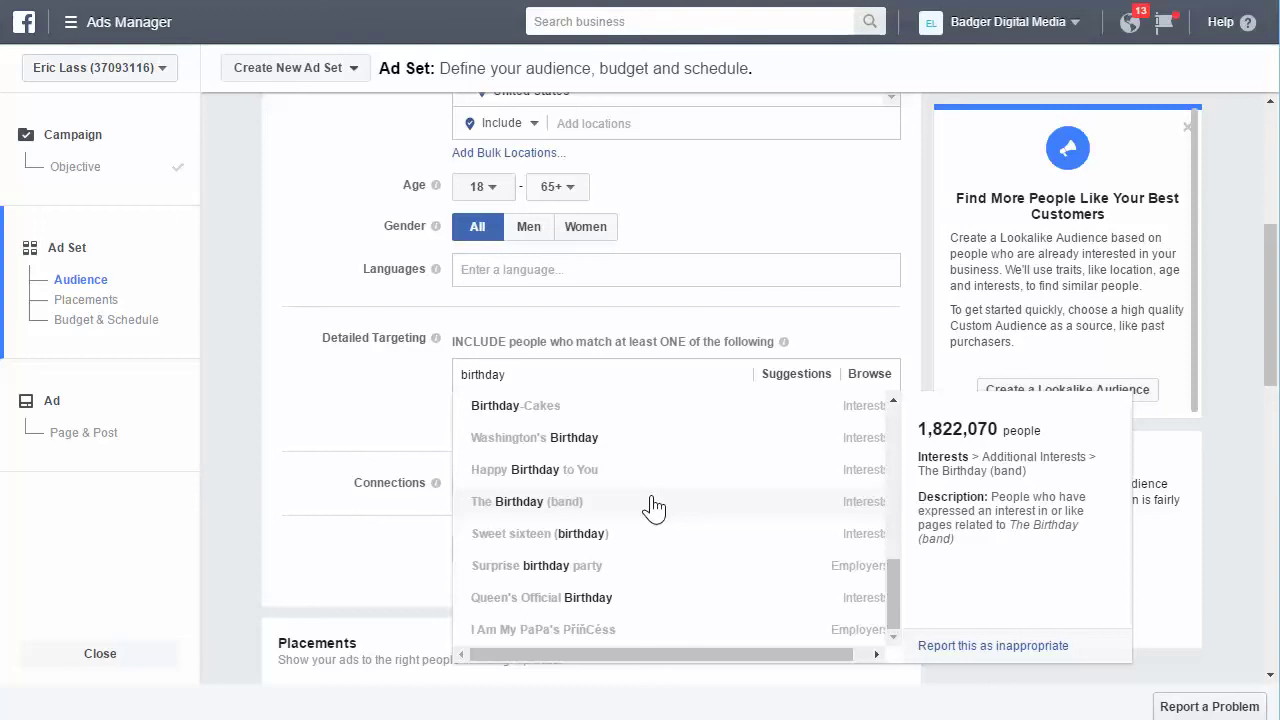
scroll(652, 507, up, 1)
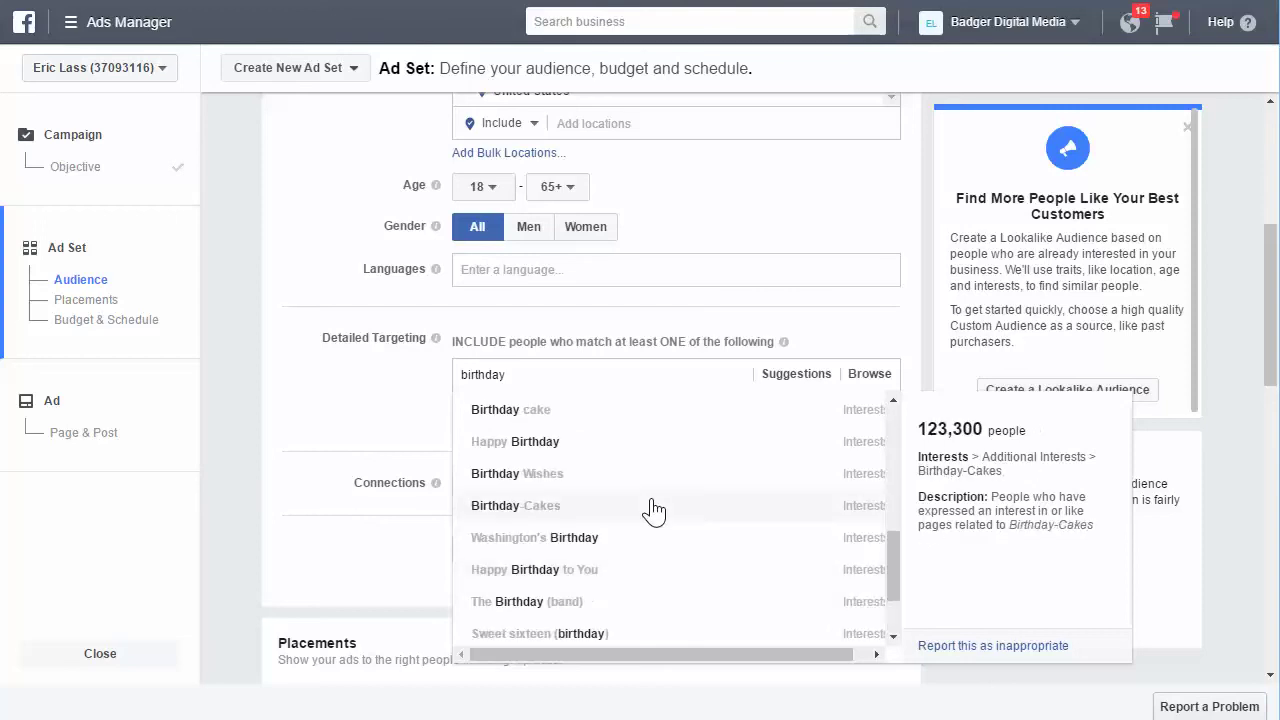
scroll(652, 510, up, 1)
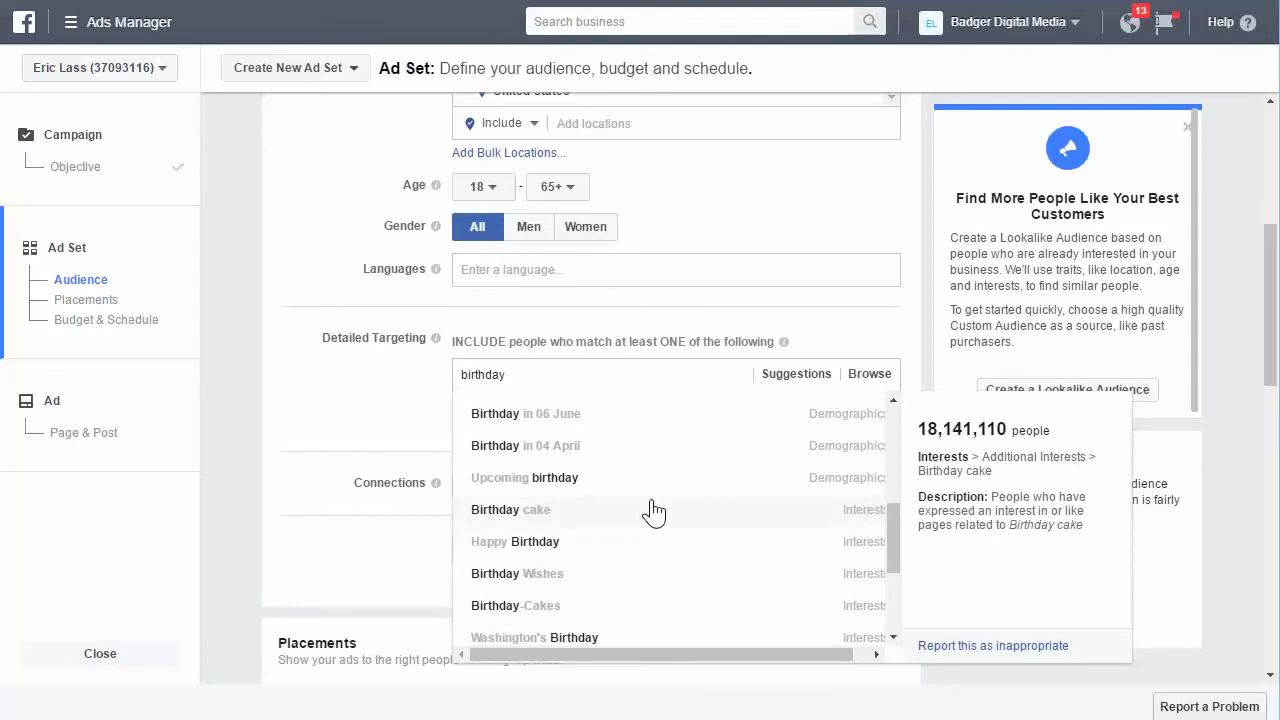
scroll(644, 464, down, 2)
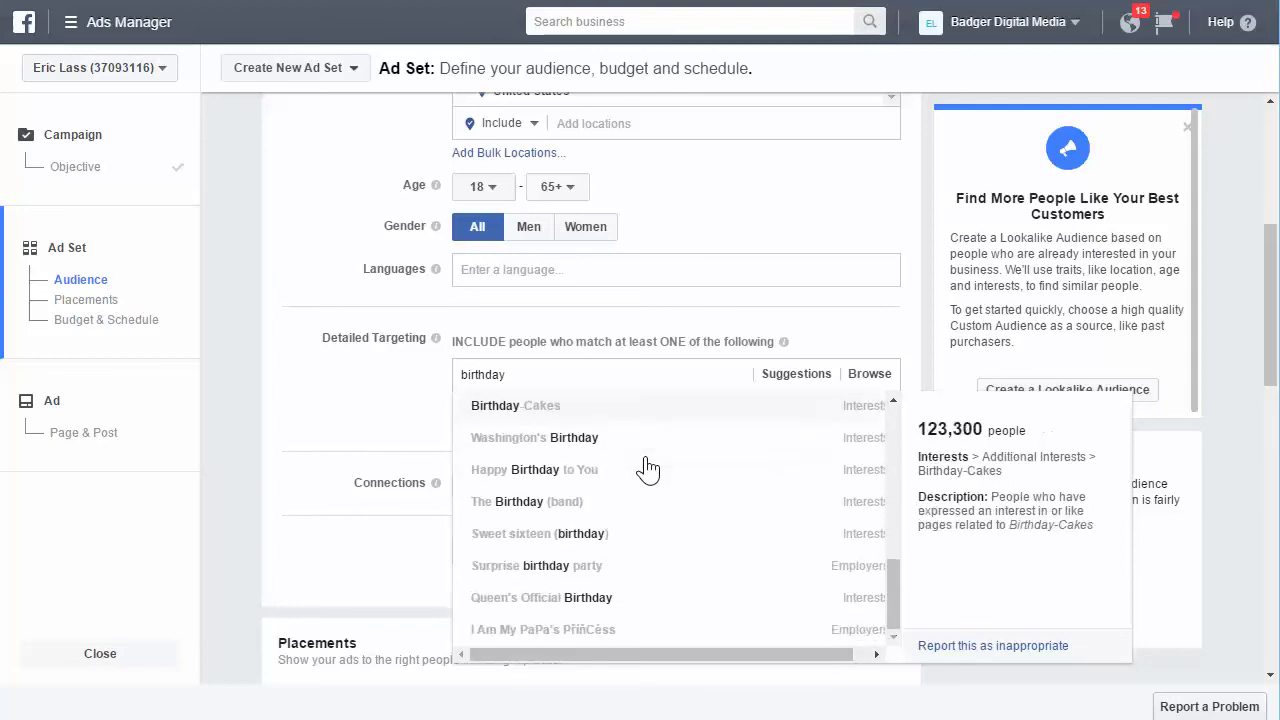
scroll(646, 466, down, 1)
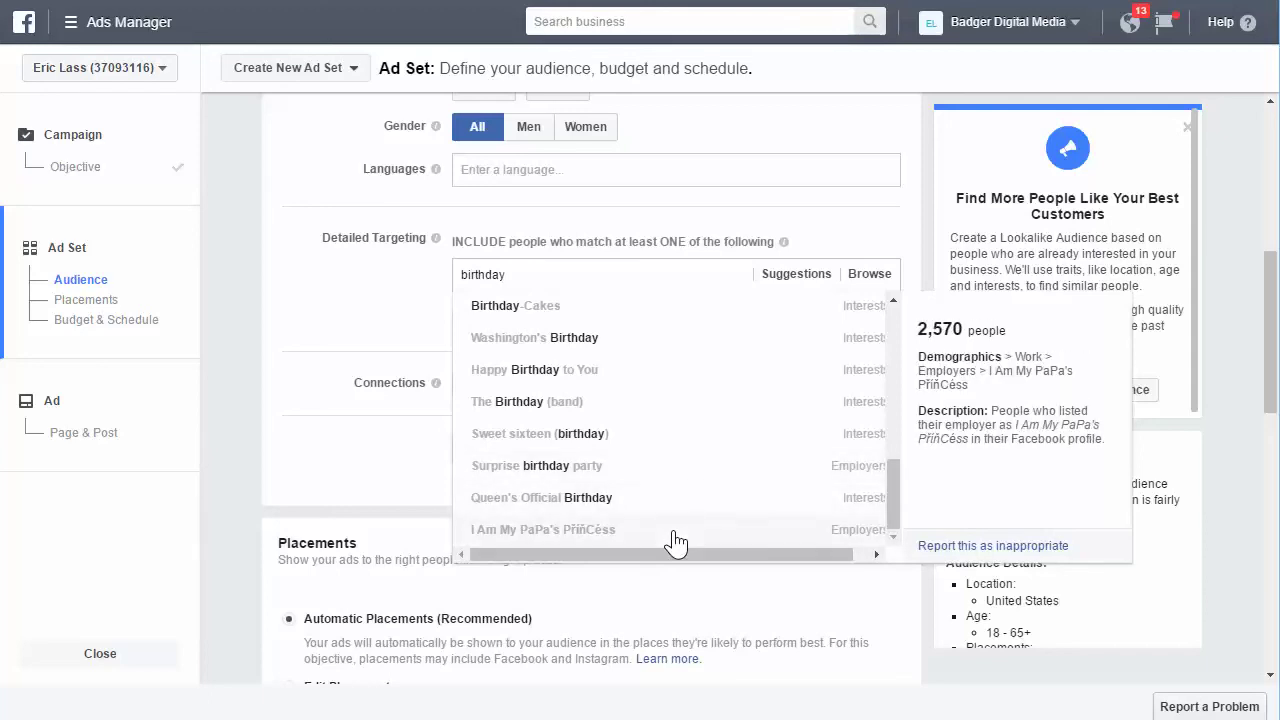
scroll(677, 505, up, 10)
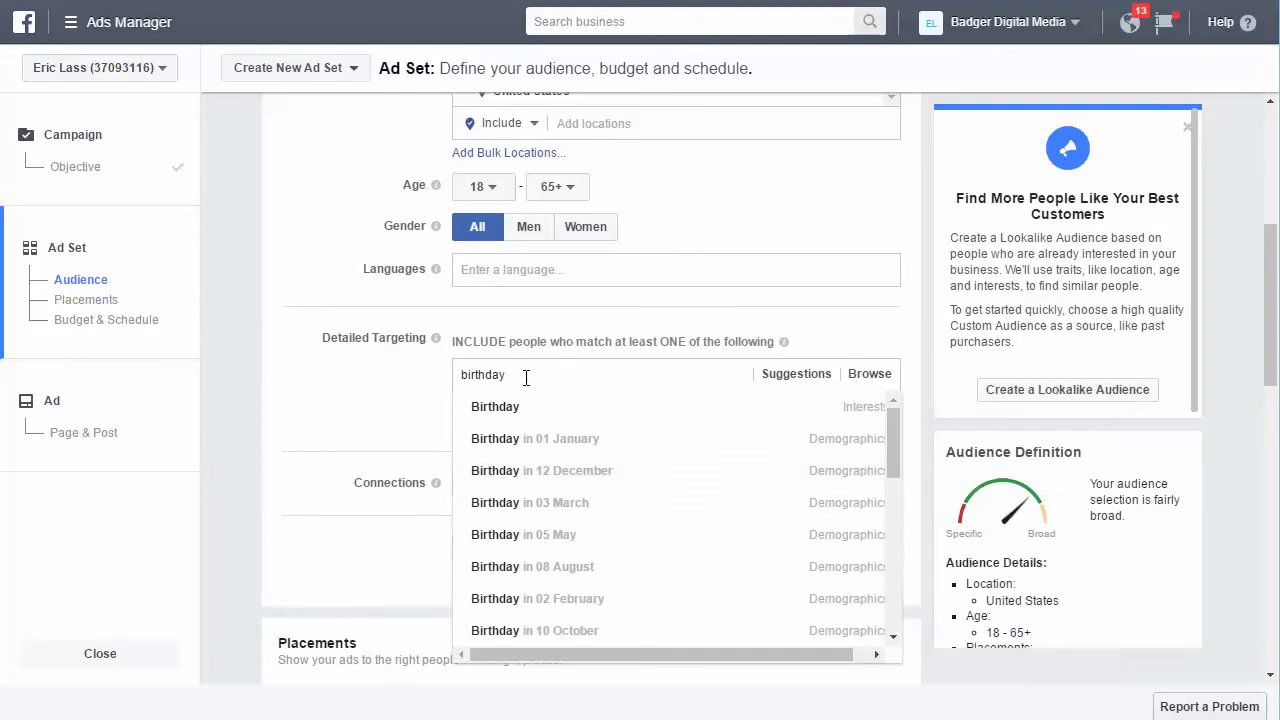
Replace the Detailed Targeting search term with "birthday in ne"
drag(520, 374, 442, 367)
key(BackSpace)
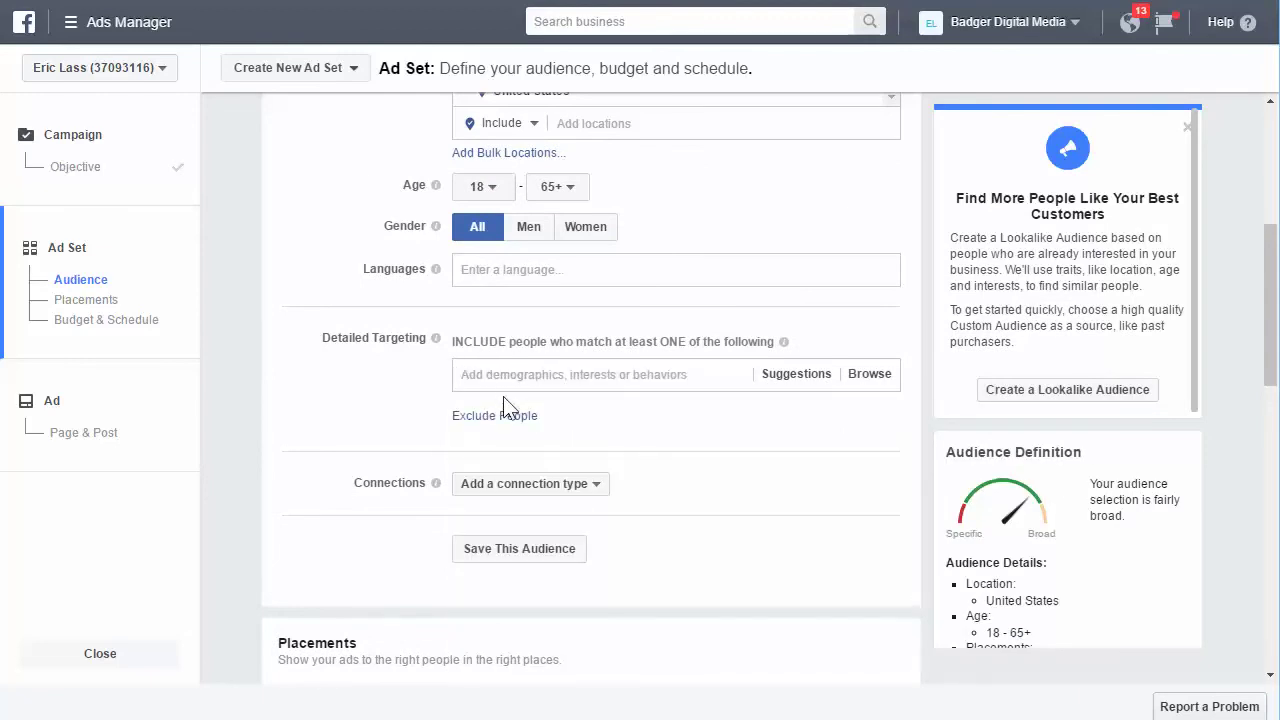
click(526, 374)
text(birht)
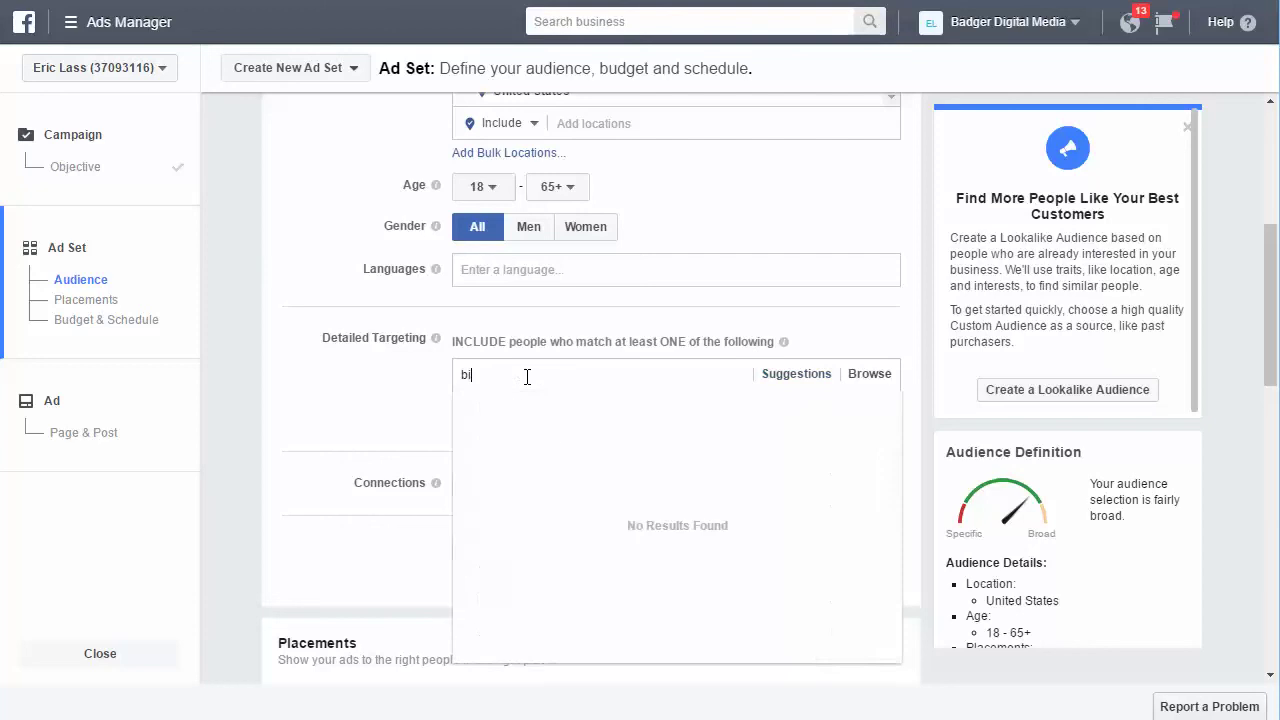
key(BackSpace)
key(BackSpace)
text(th)
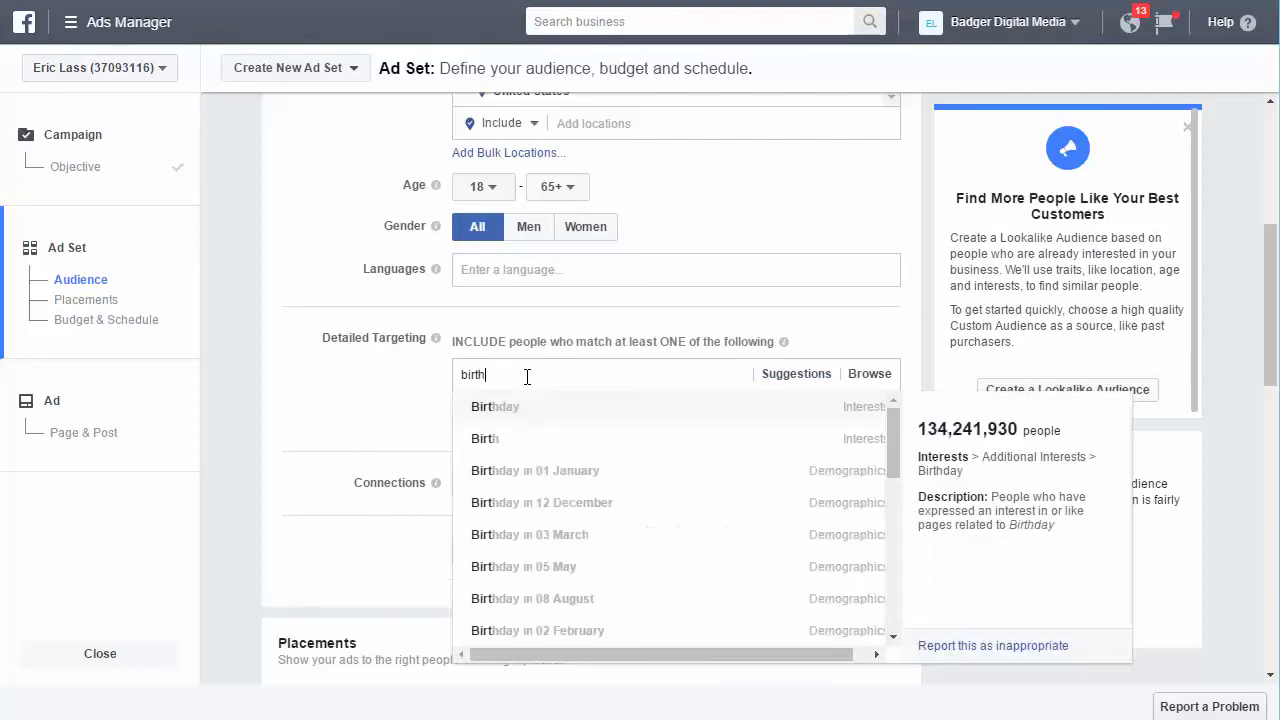
text(day in )
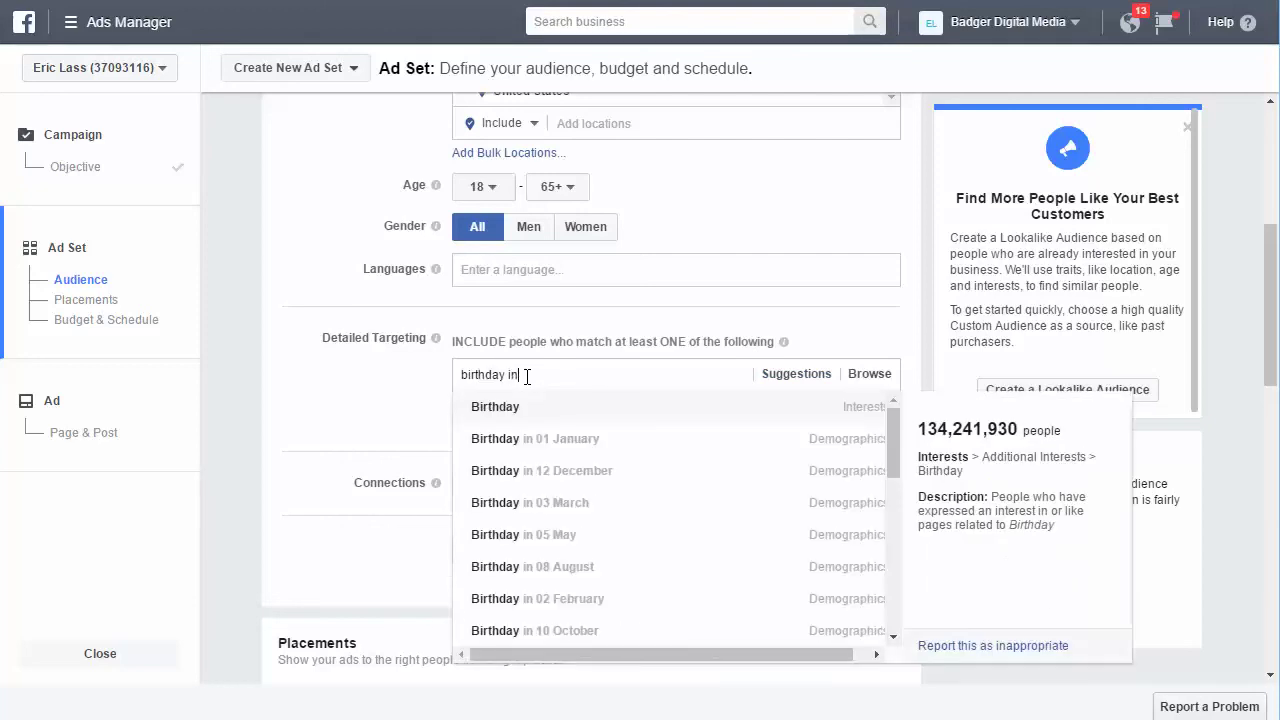
text(re)
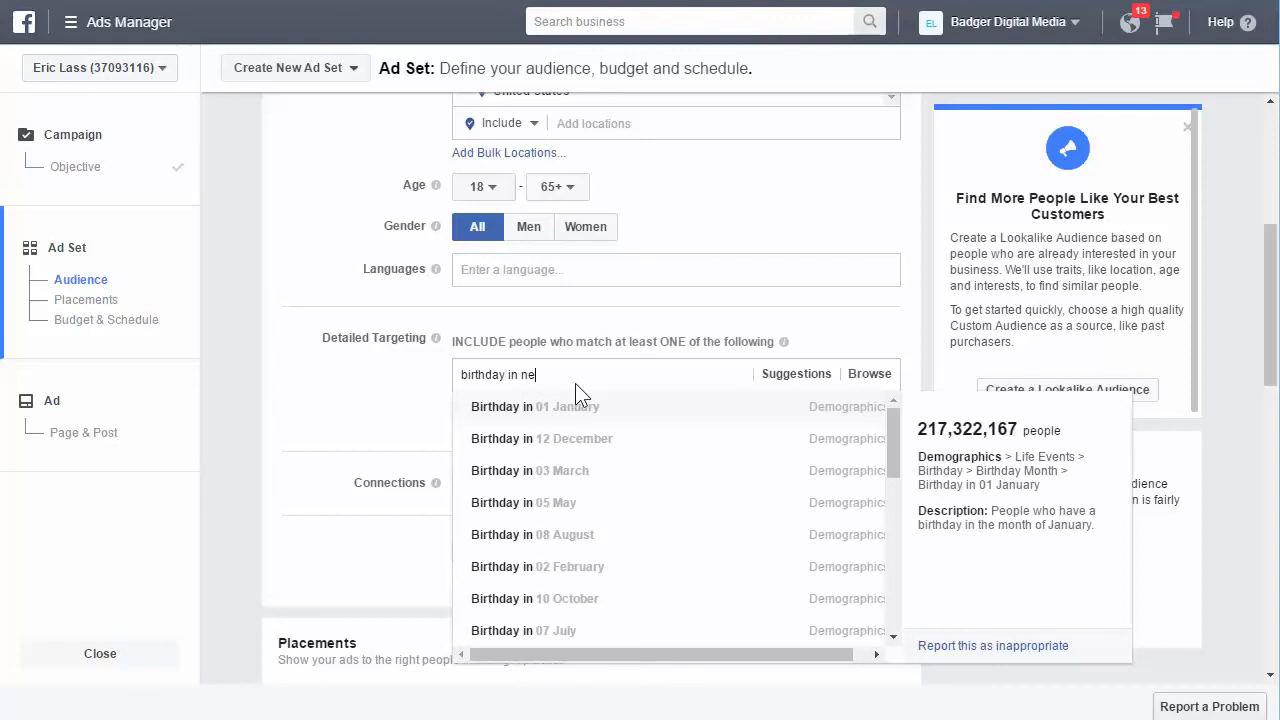
Change the Detailed Targeting search term to "birthday within" and look through the suggested demographics
key(BackSpace)
key(BackSpace)
key(BackSpace)
key(BackSpace)
key(BackSpace)
text(within)
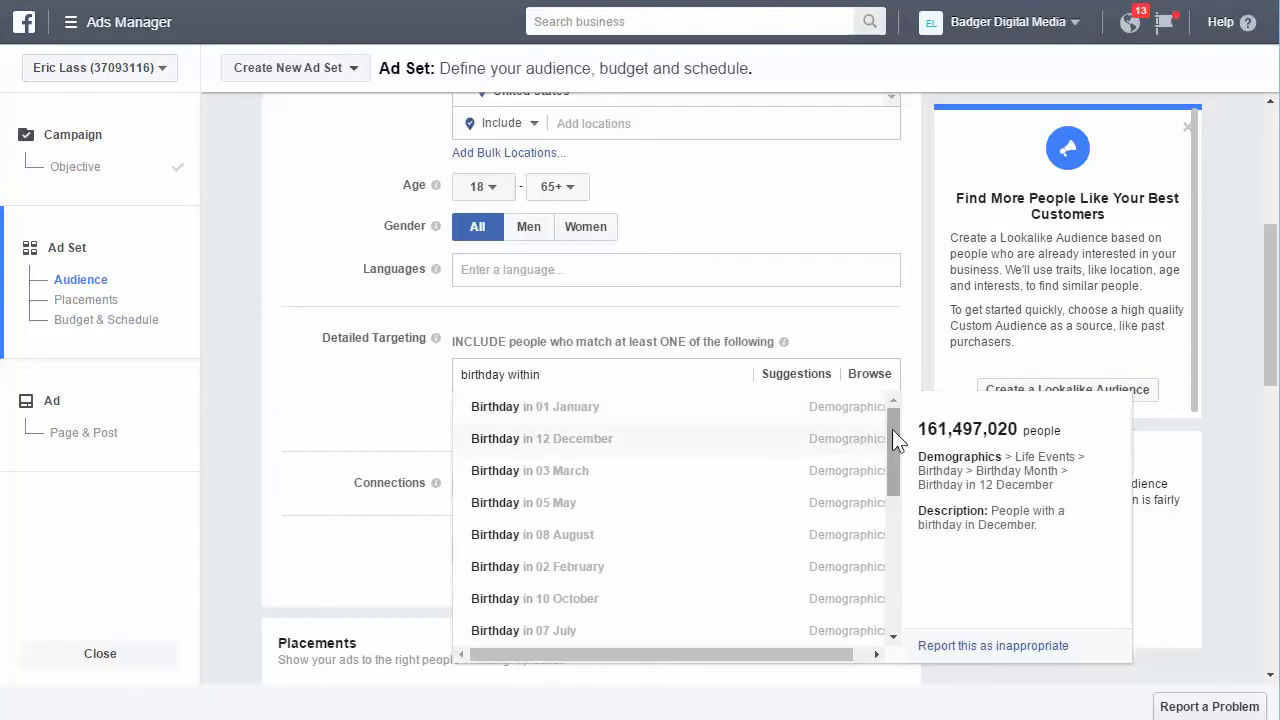
drag(892, 429, 895, 571)
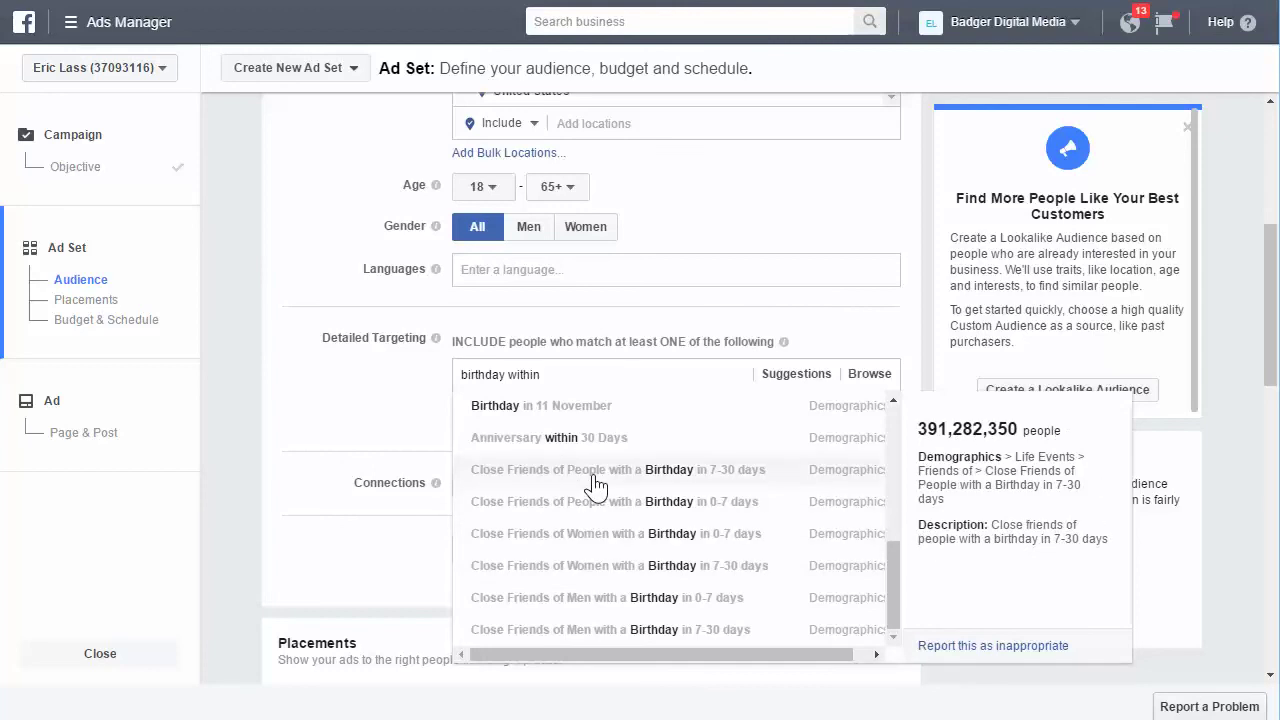
Search Detailed Targeting for "people with a birthday" in place of the previous term
drag(569, 374, 434, 380)
key(BackSpace)
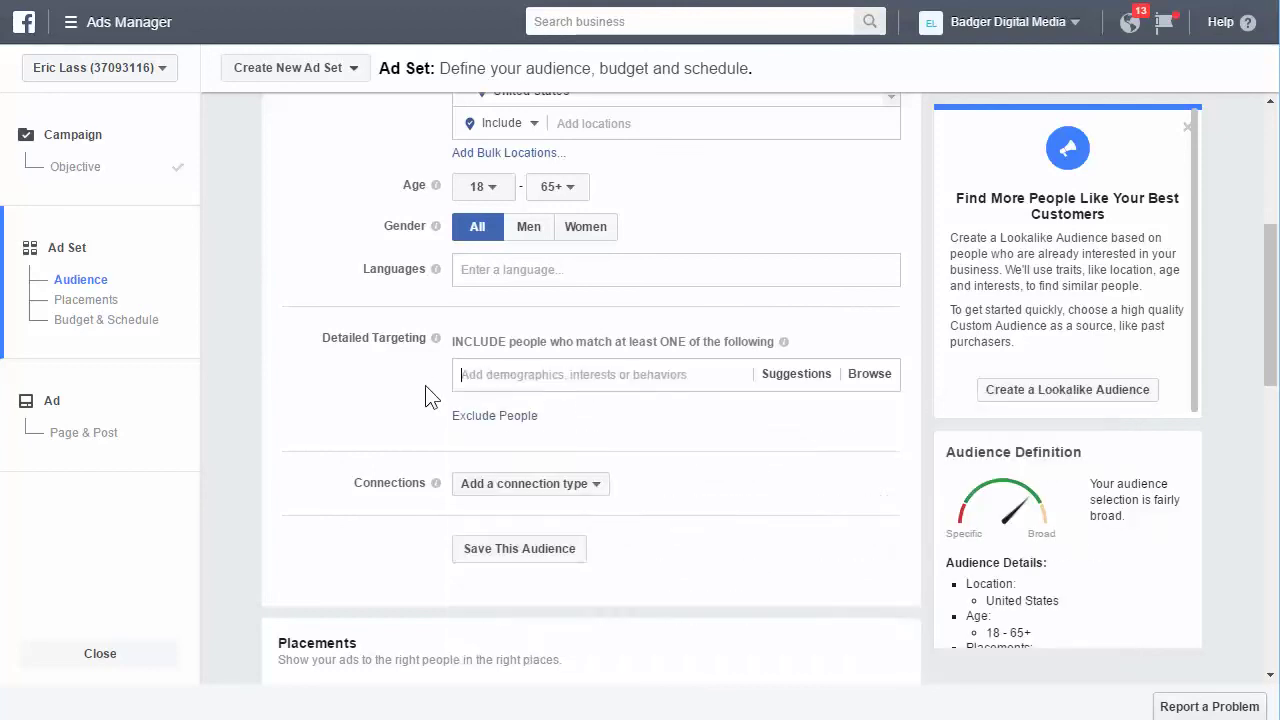
text(people )
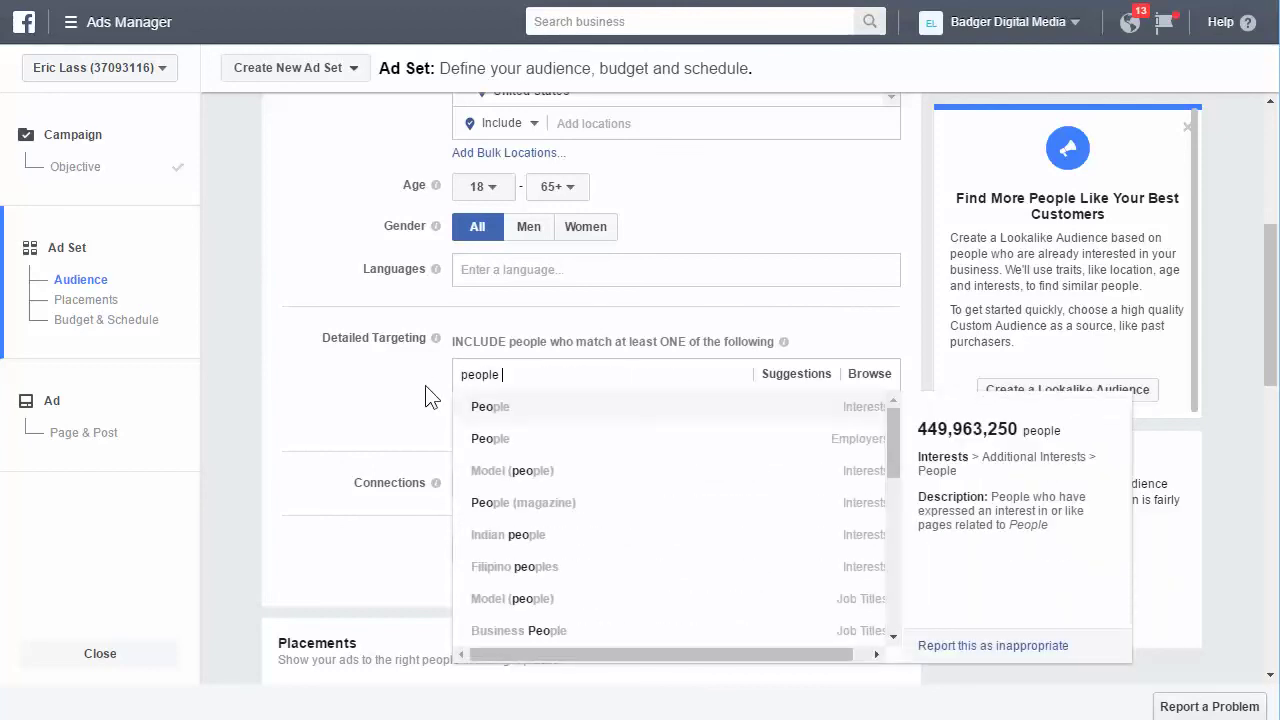
text(with a )
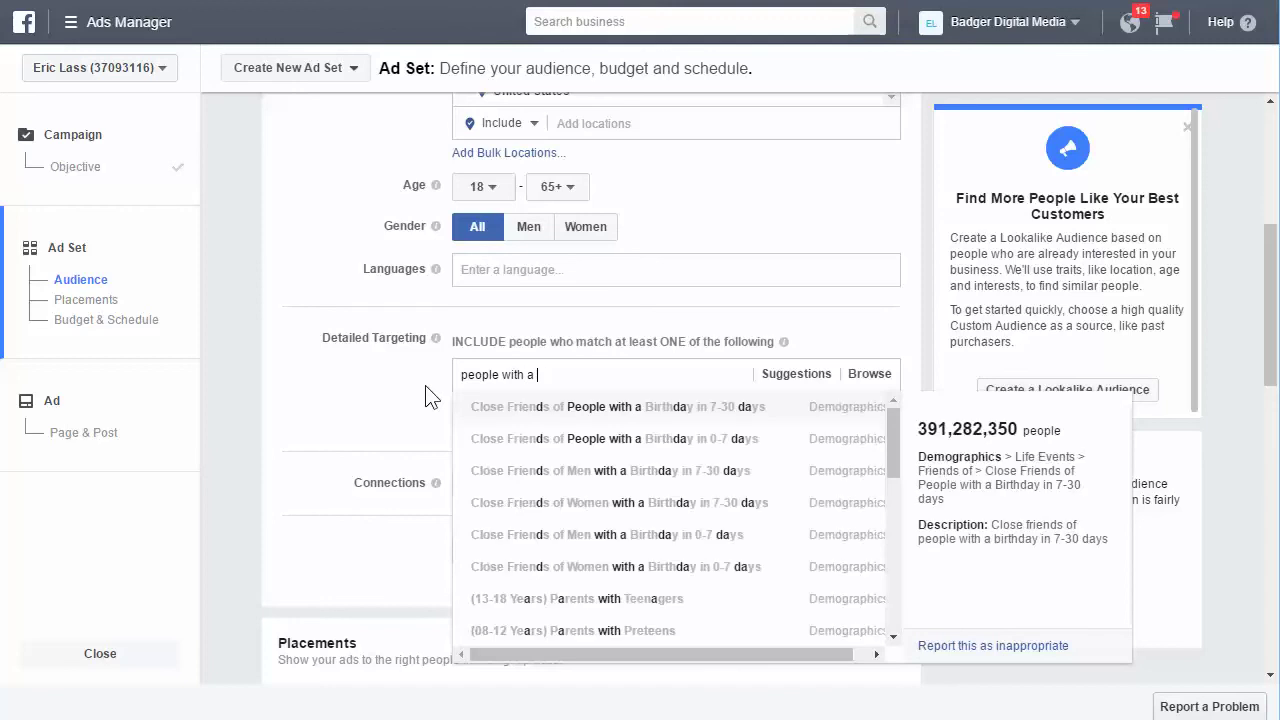
text(birthday)
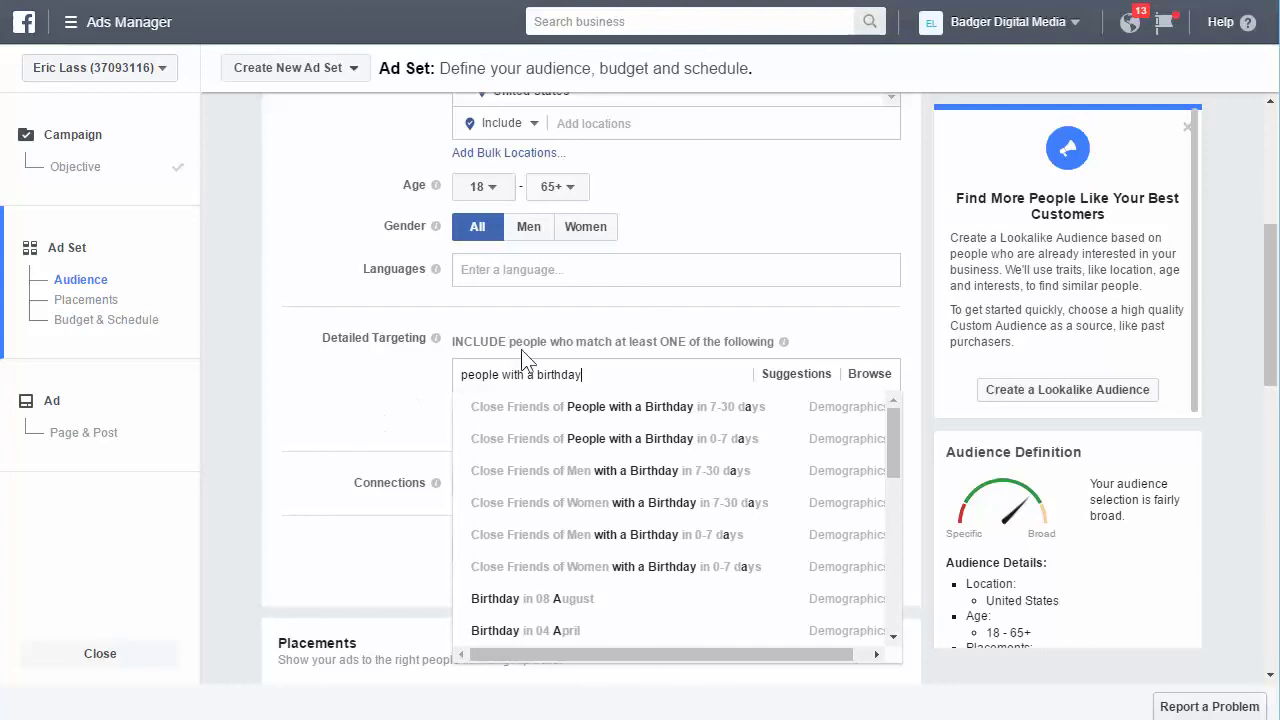
Clear the search, look up "birthday" again and add the Upcoming birthday demographic to the included Detailed Targeting
drag(586, 374, 495, 384)
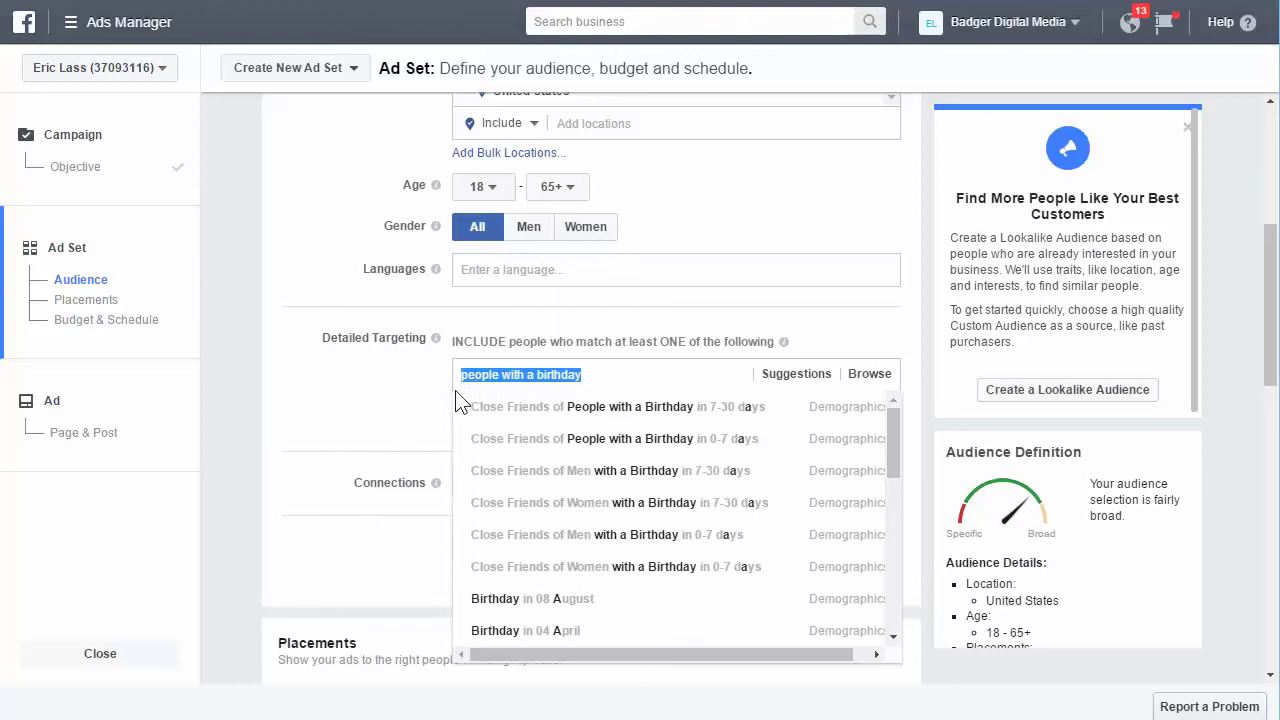
key(BackSpace)
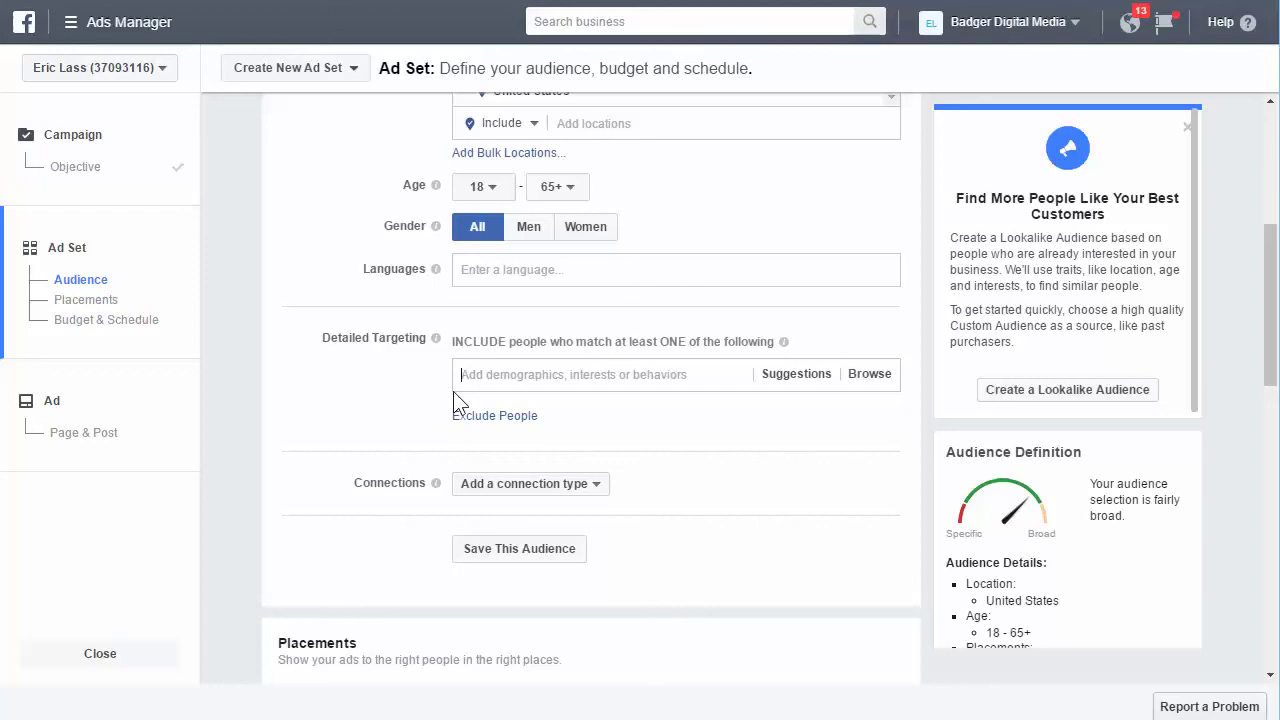
click(531, 378)
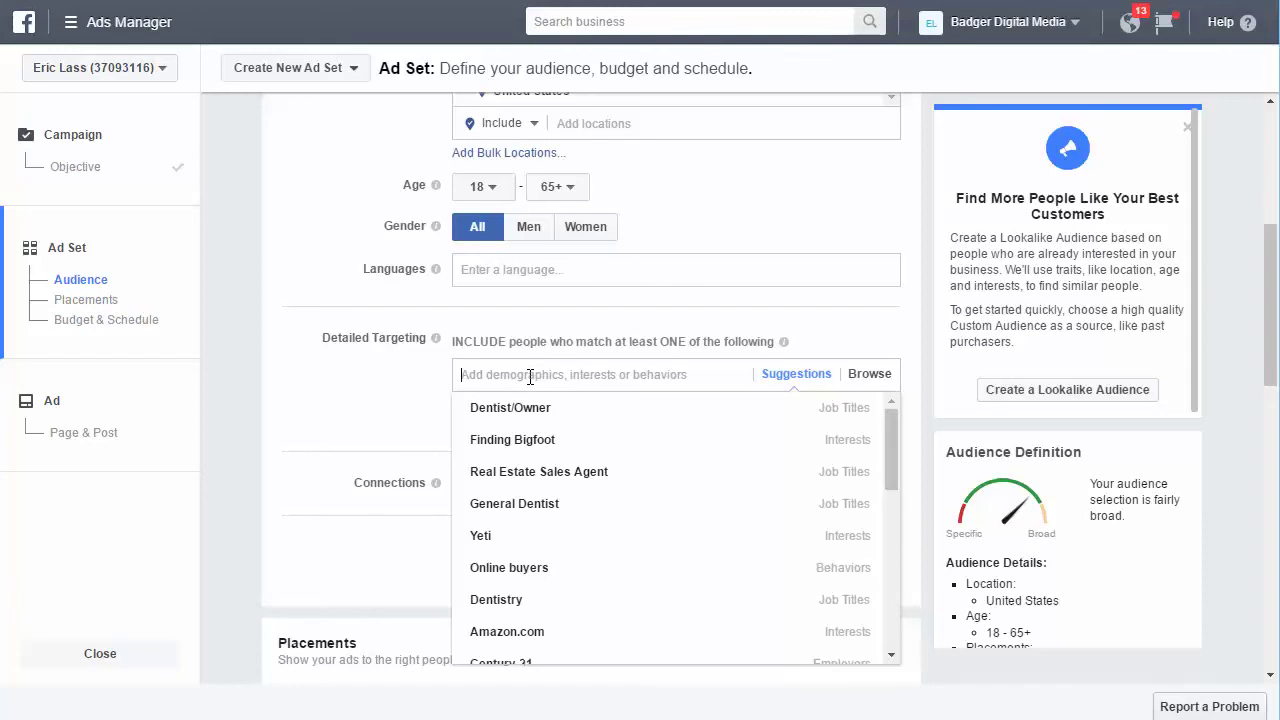
text(birthday)
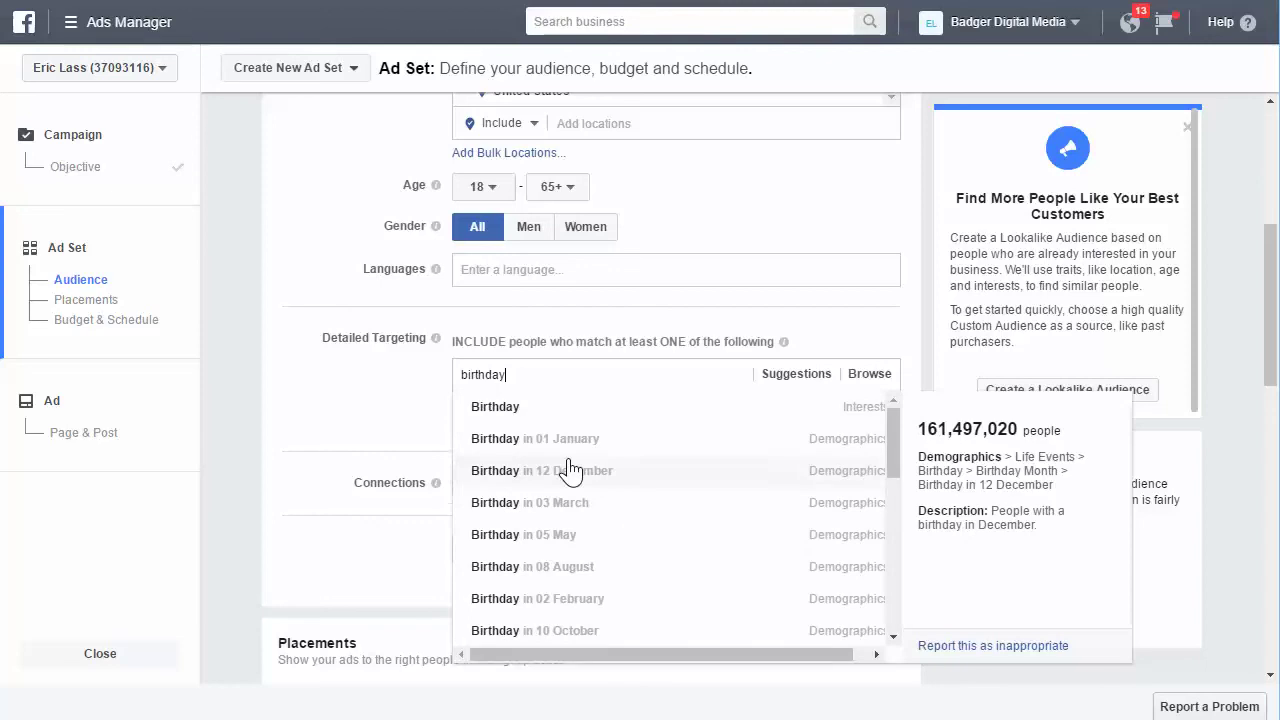
scroll(566, 466, down, 5)
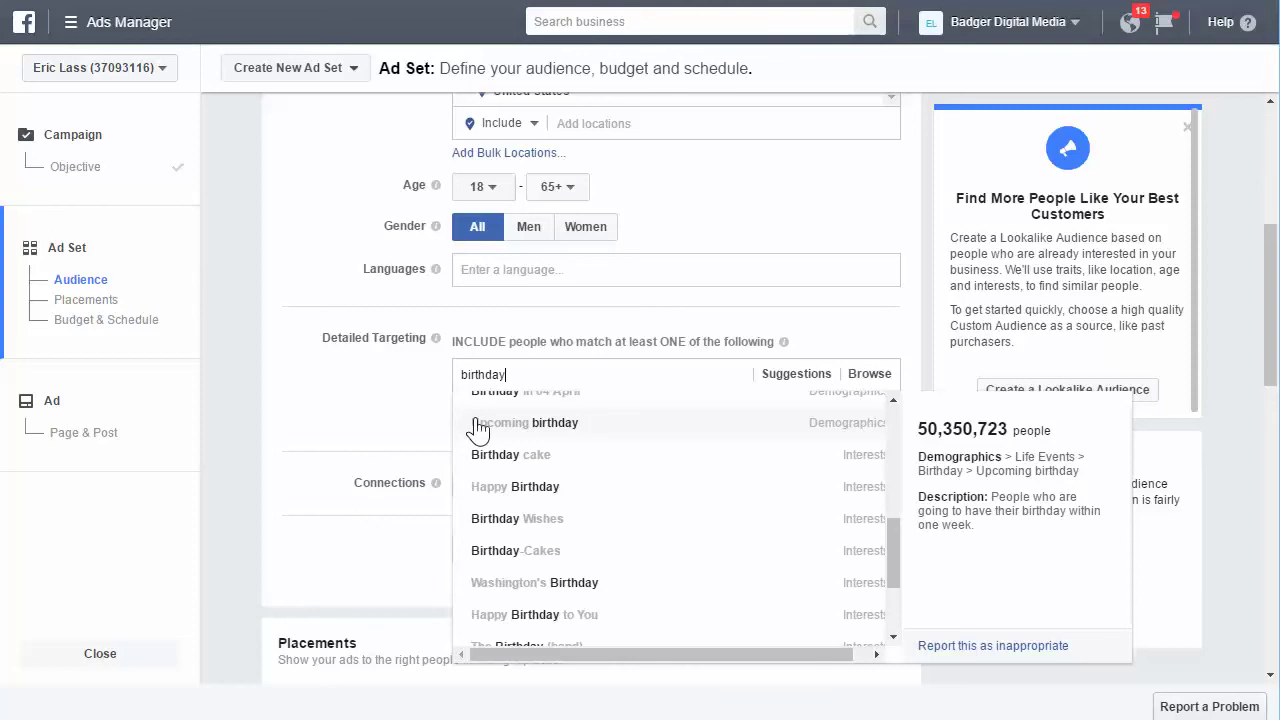
click(530, 423)
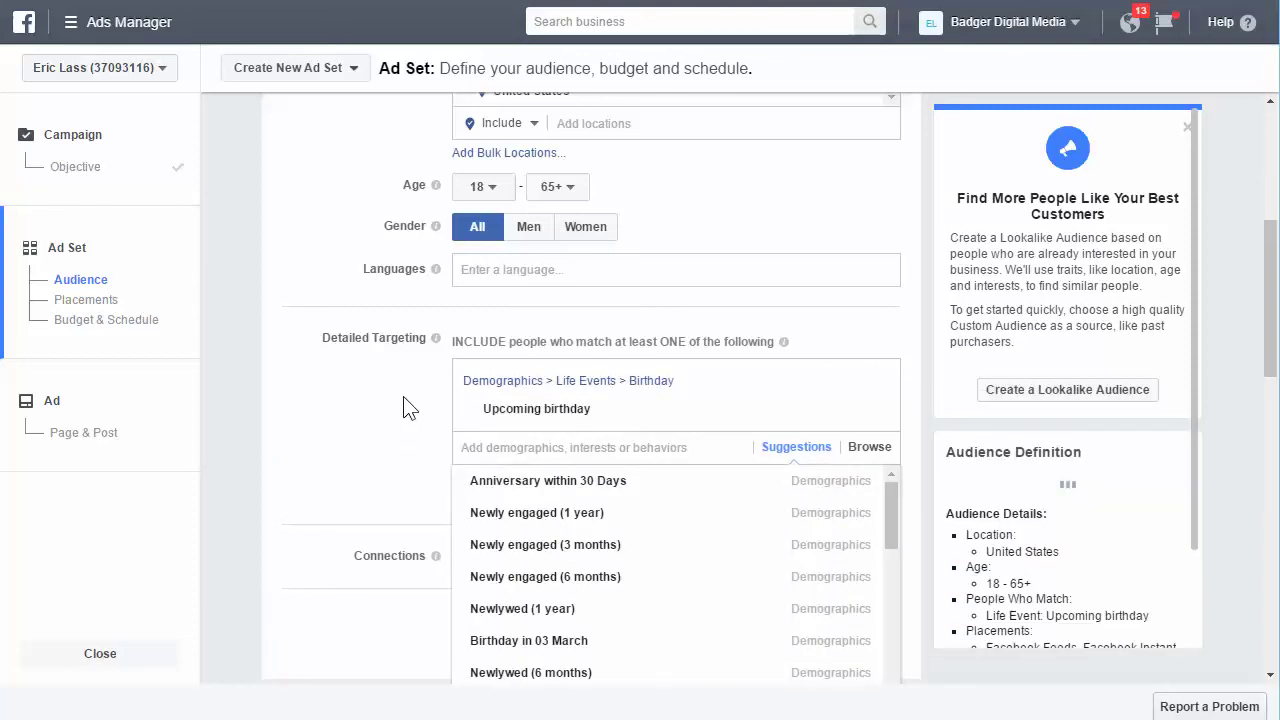
click(396, 410)
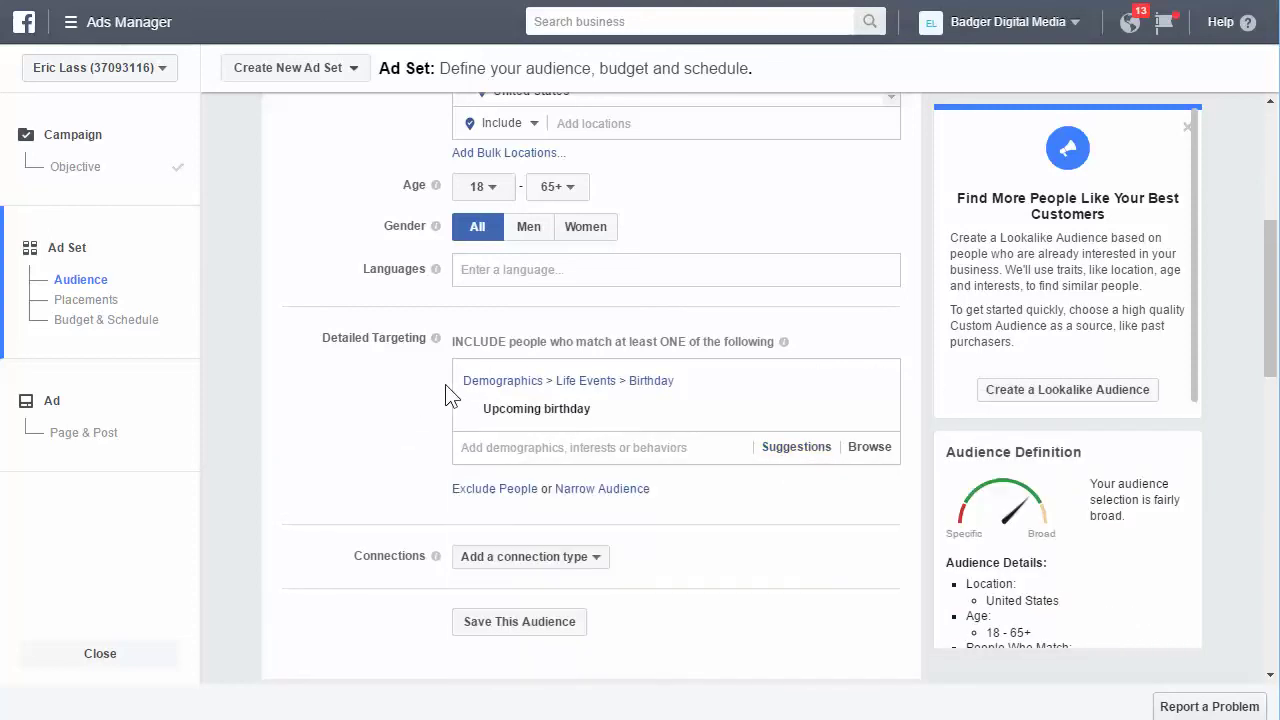
Restrict the audience age range to exactly 39 by setting both the minimum and maximum age to 39
scroll(600, 275, up, 1)
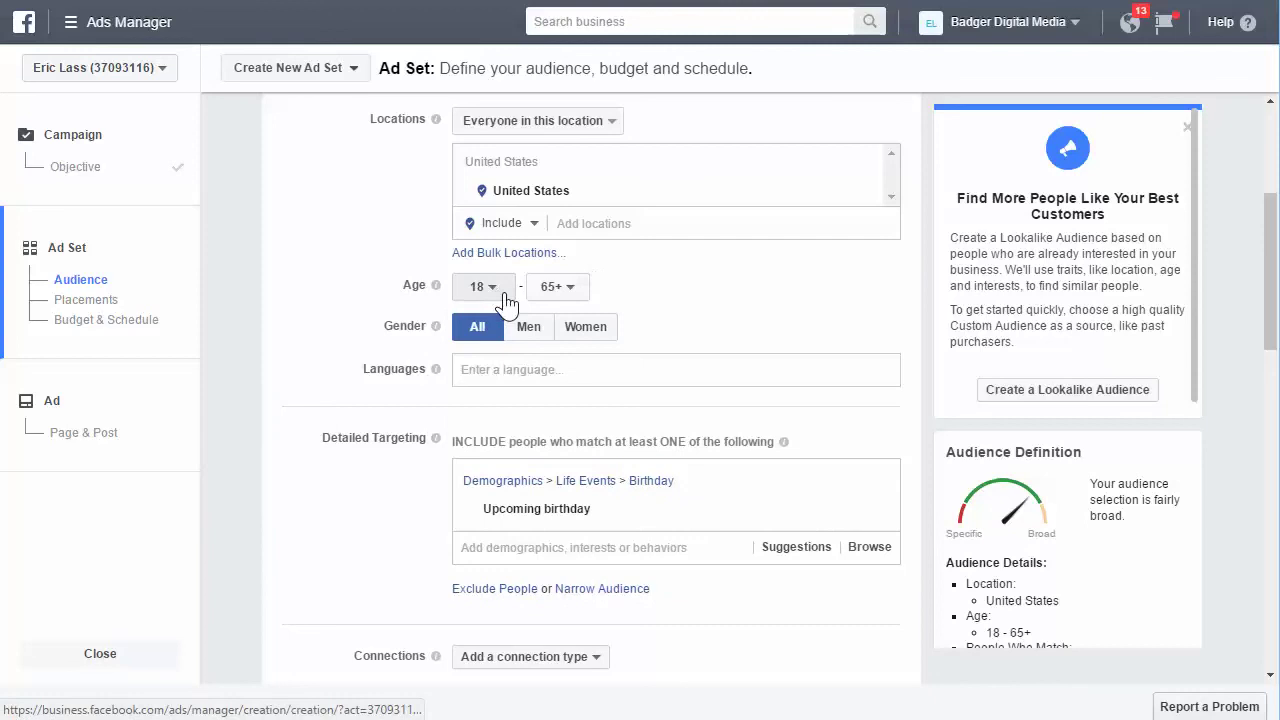
click(478, 287)
scroll(481, 455, down, 5)
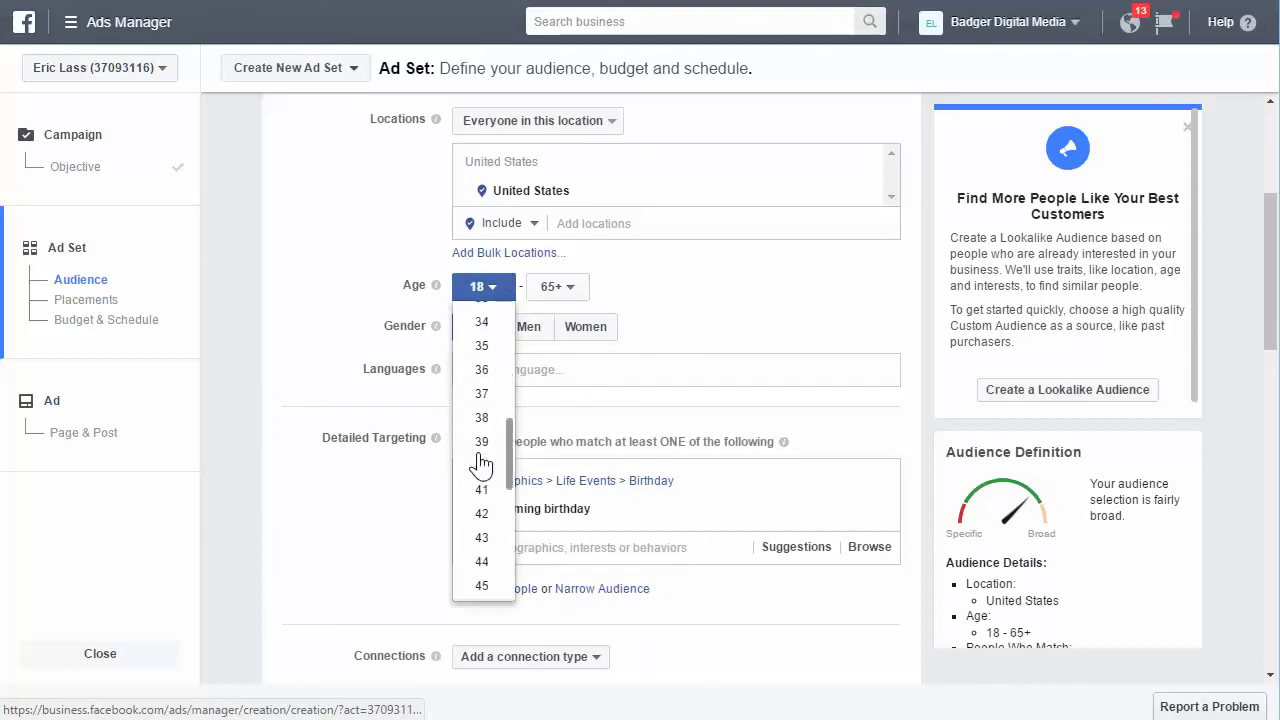
click(579, 295)
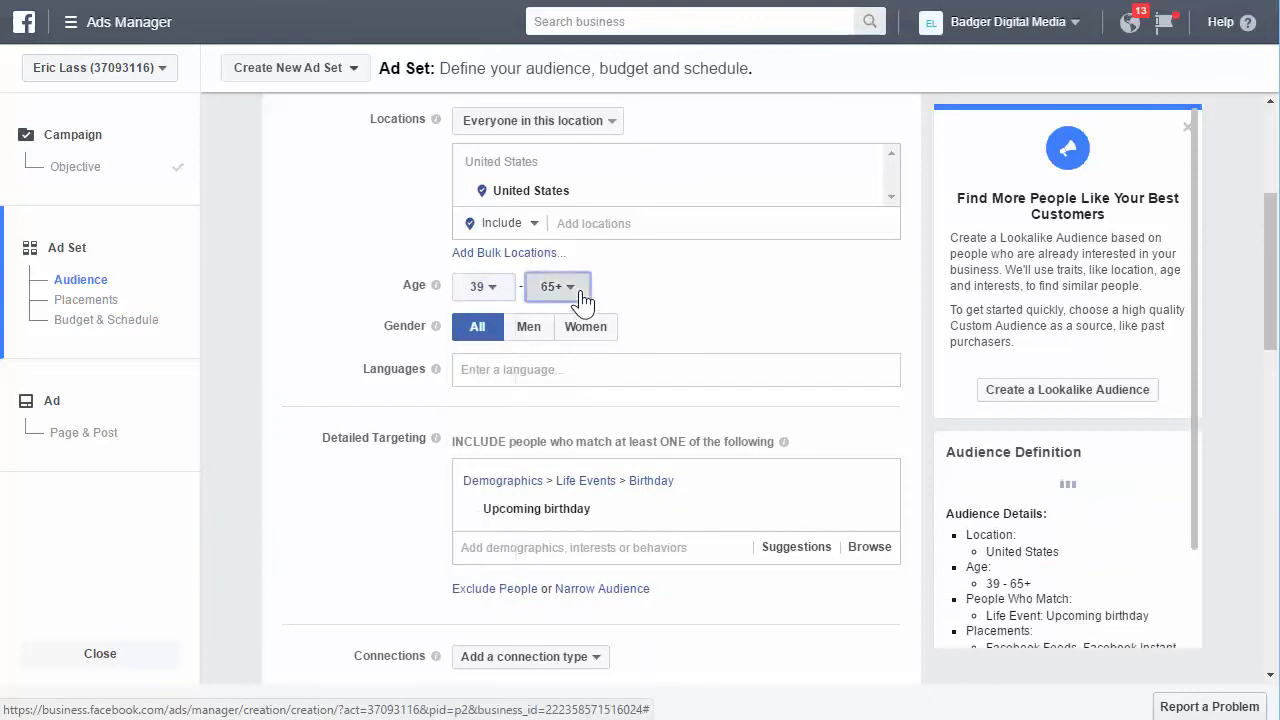
click(575, 290)
scroll(563, 413, down, 4)
scroll(563, 413, down, 2)
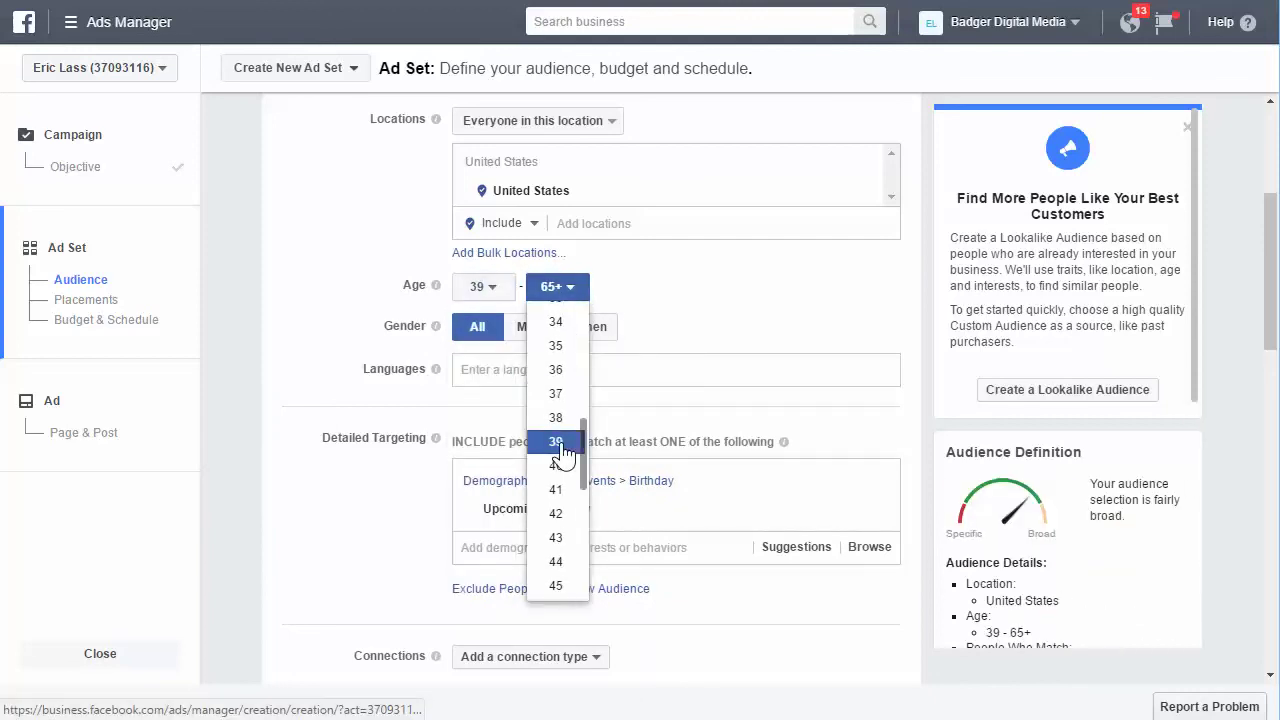
click(567, 441)
Replace Upcoming birthday in the included Detailed Targeting with the Anniversary within 30 Days demographic, found by searching for "anniversary"
scroll(343, 326, down, 1)
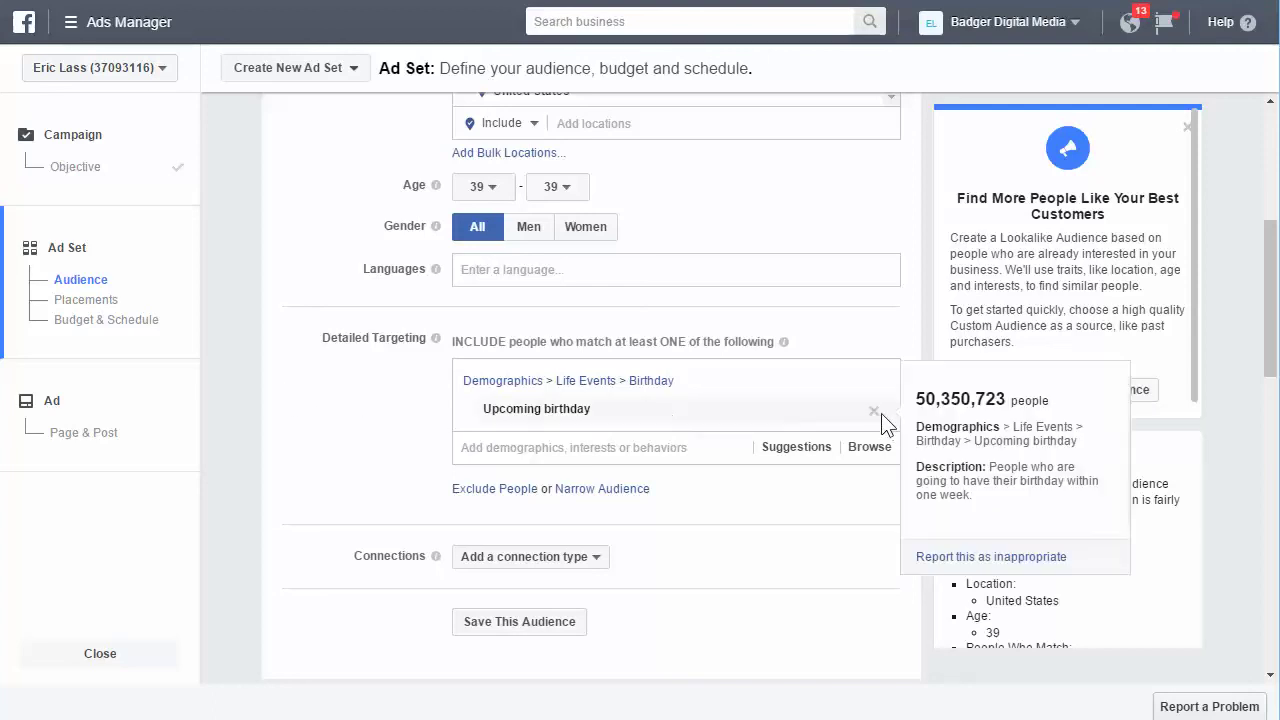
click(617, 374)
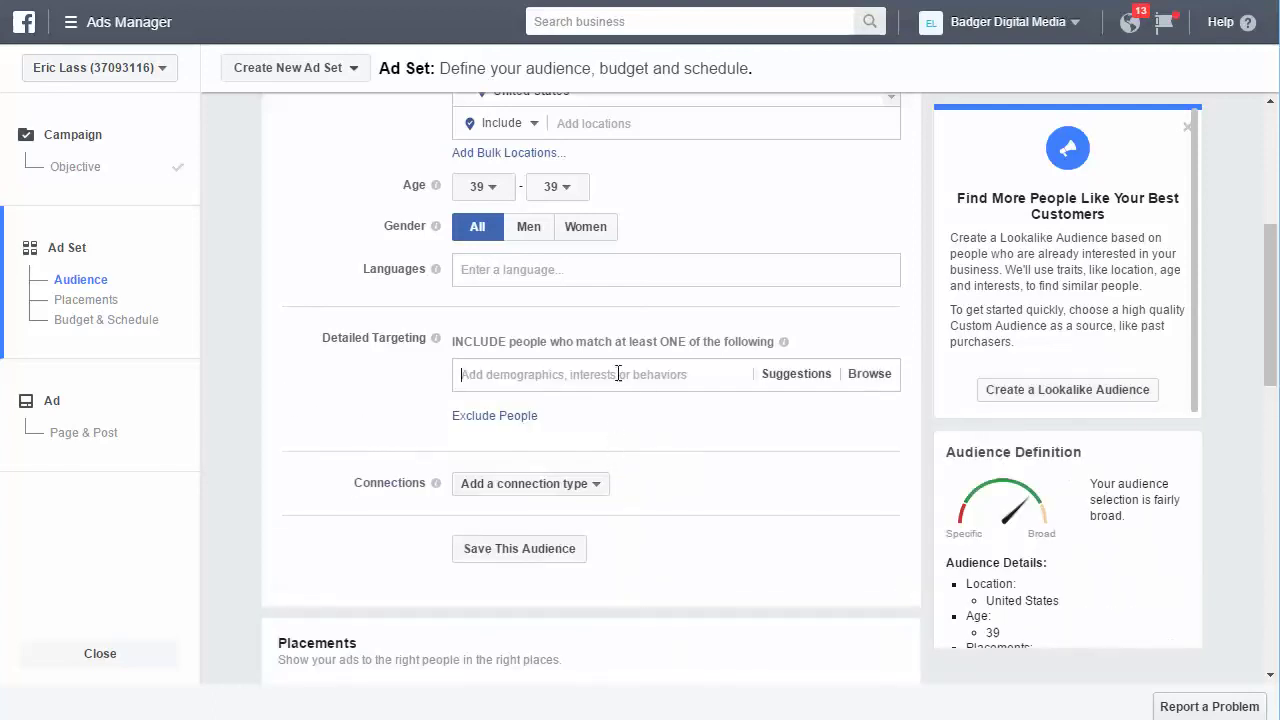
text(anniversary)
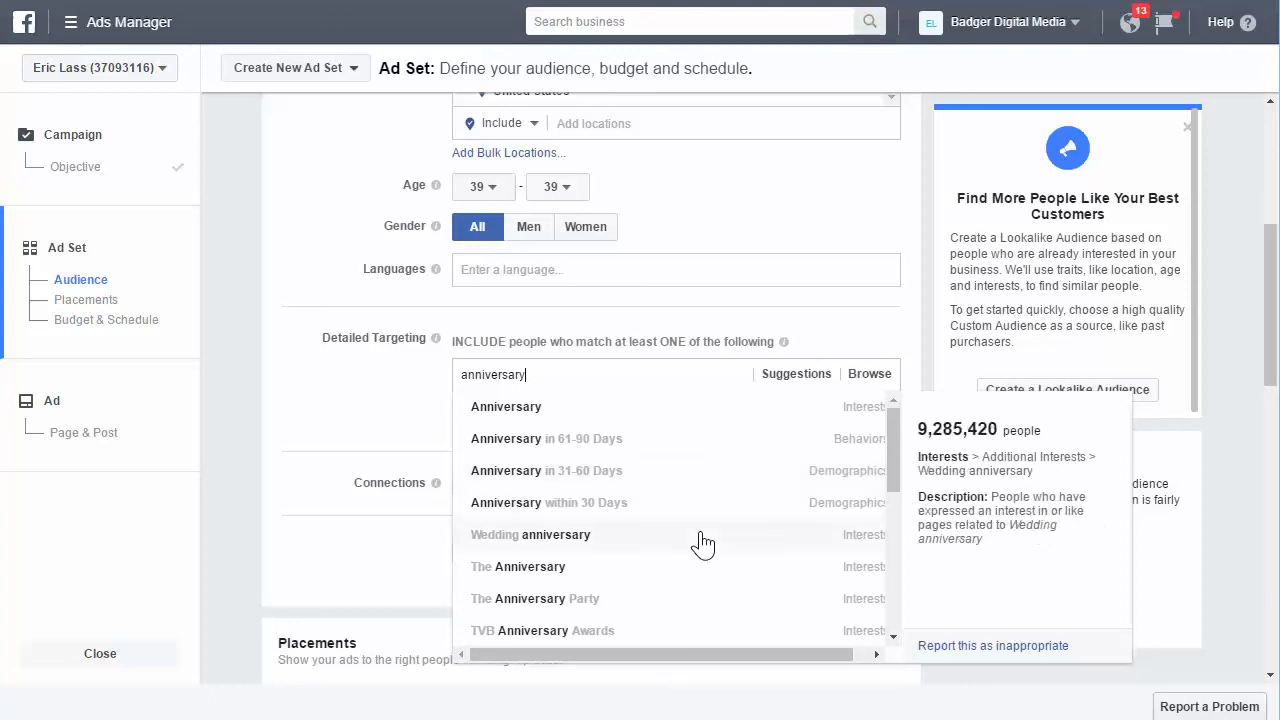
scroll(703, 541, down, 5)
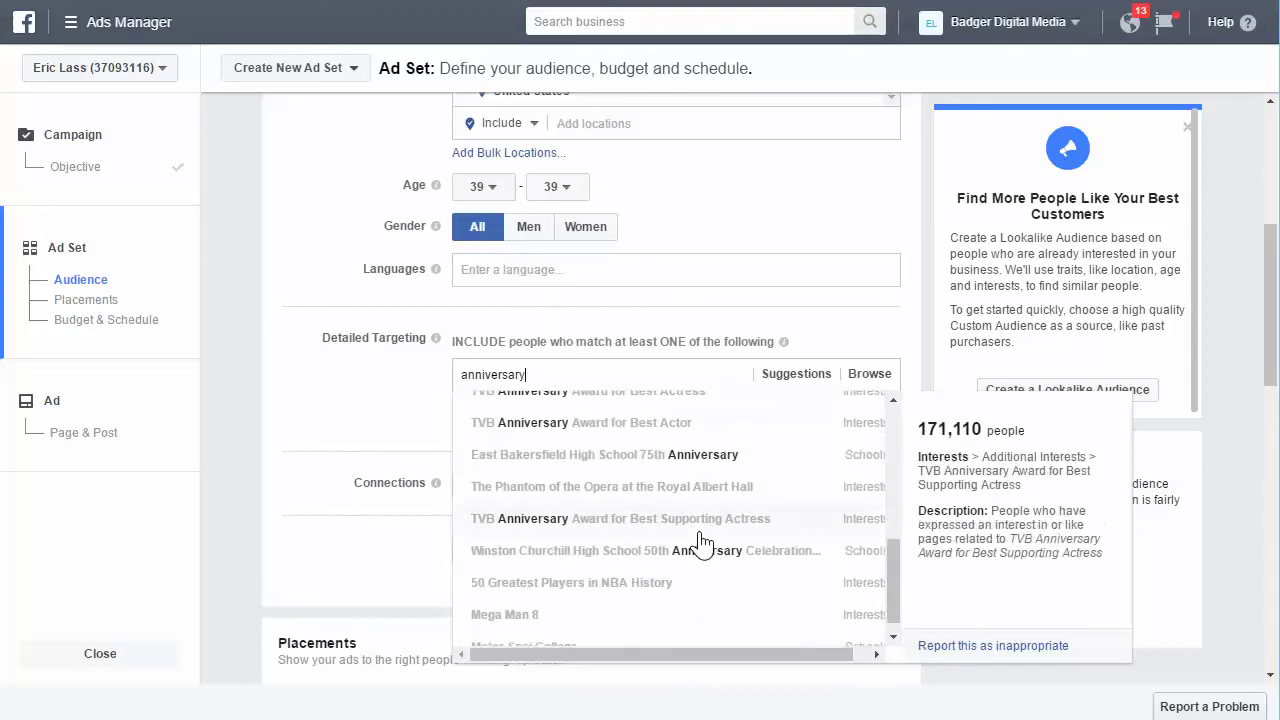
scroll(703, 541, down, 1)
scroll(703, 545, down, 2)
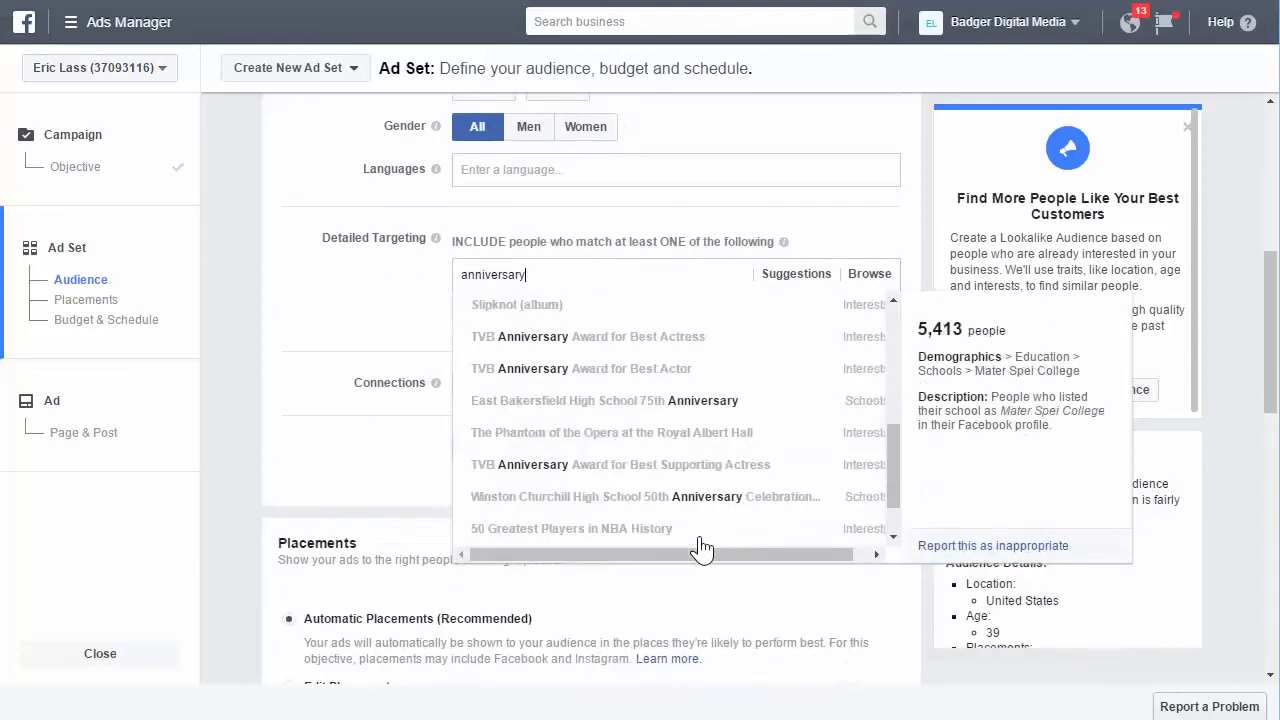
scroll(703, 545, up, 8)
scroll(703, 545, up, 2)
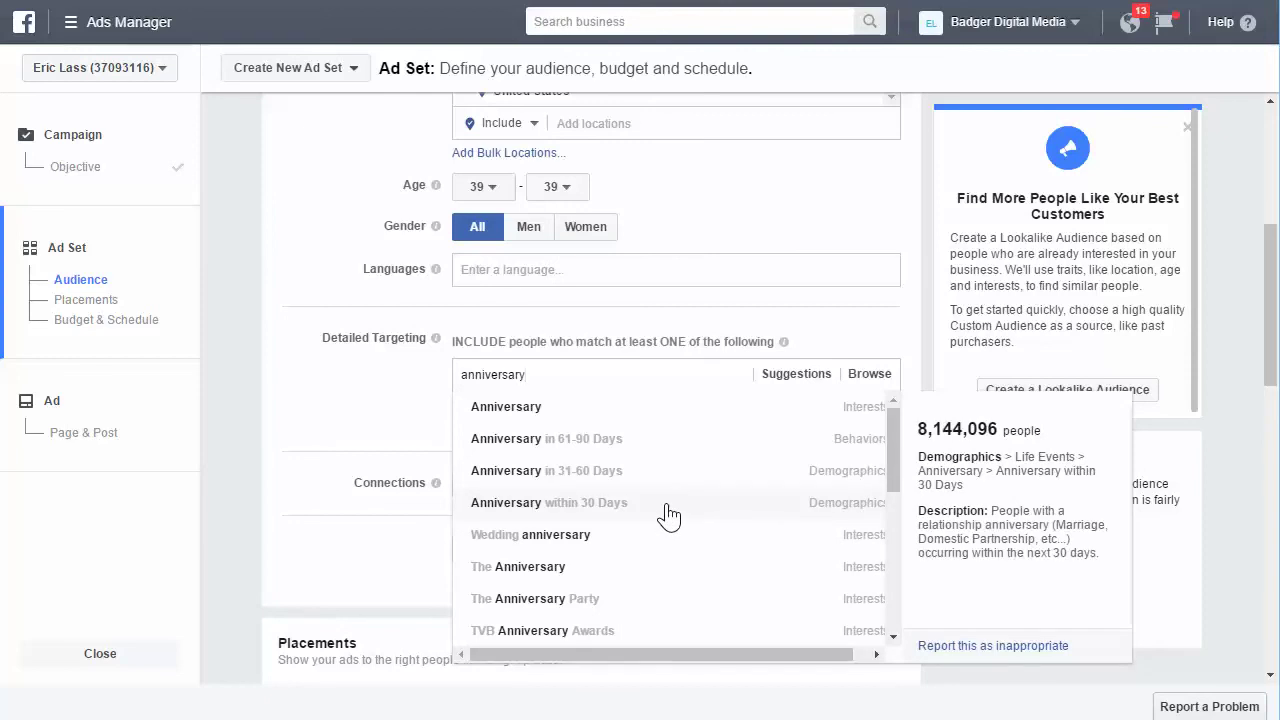
key(Return)
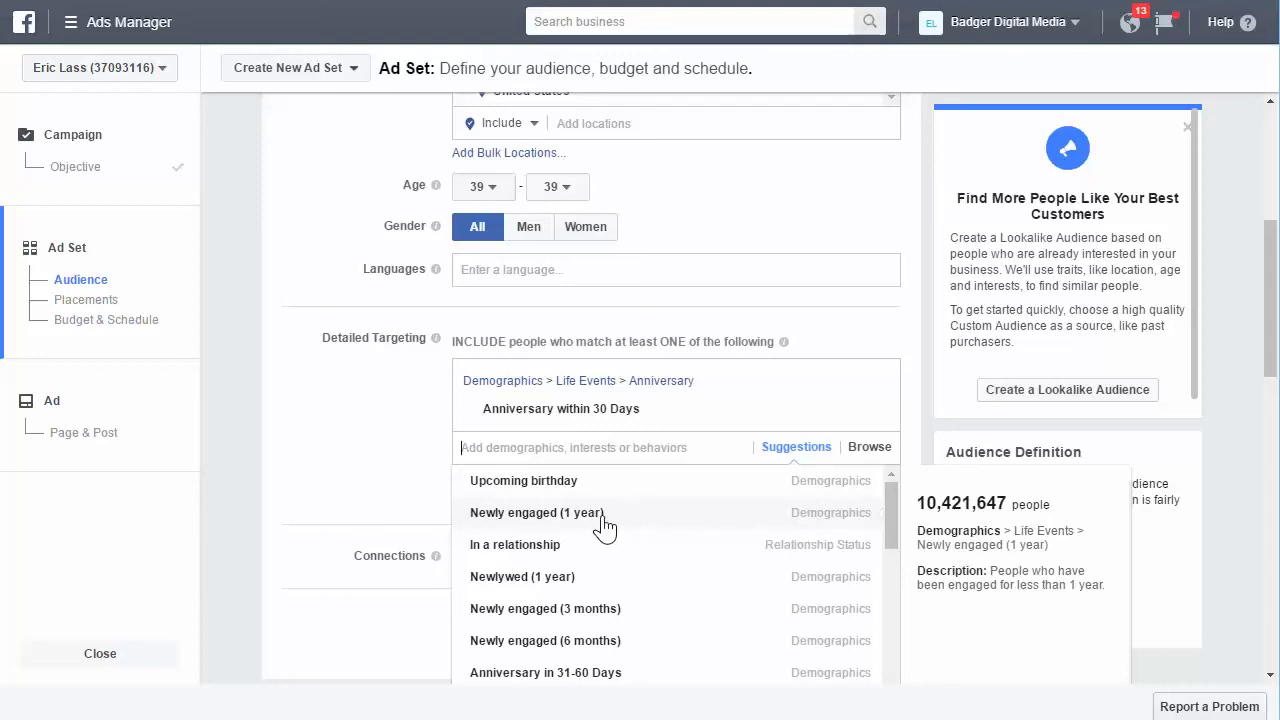
Look through the suggested engagement, newlywed and anniversary demographics for Detailed Targeting, then close the suggestions
scroll(625, 524, down, 1)
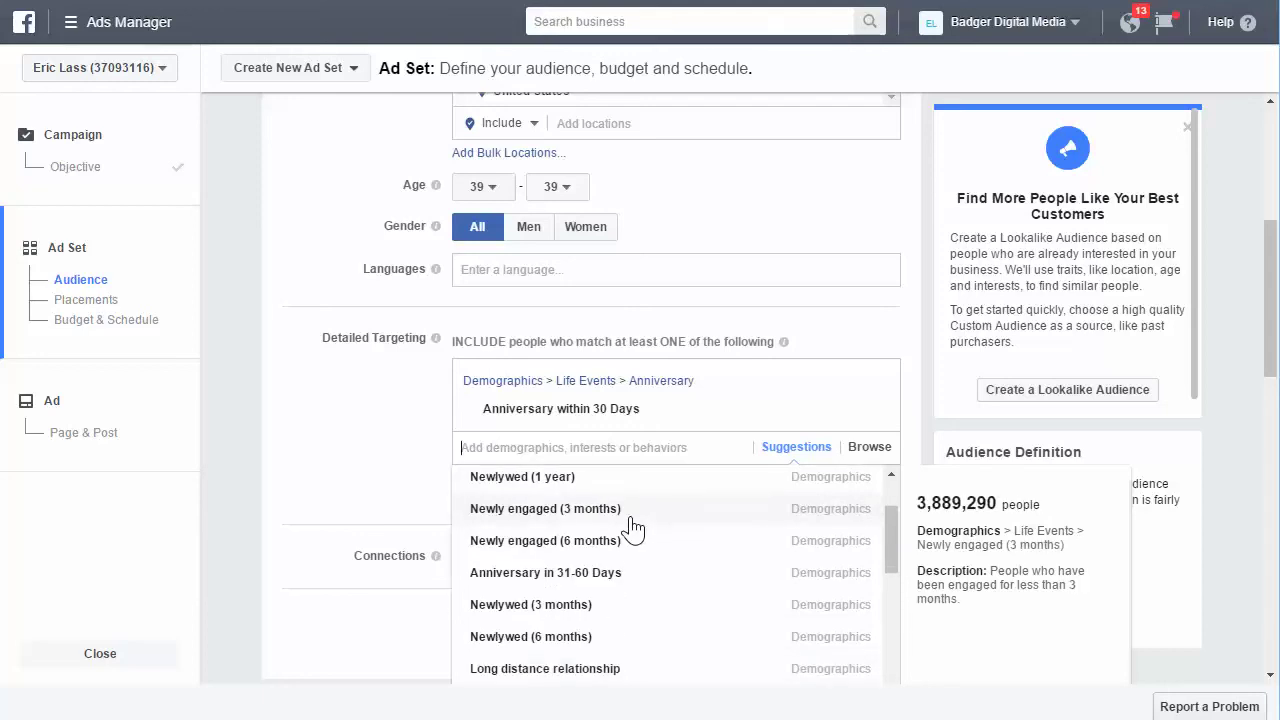
scroll(633, 527, down, 1)
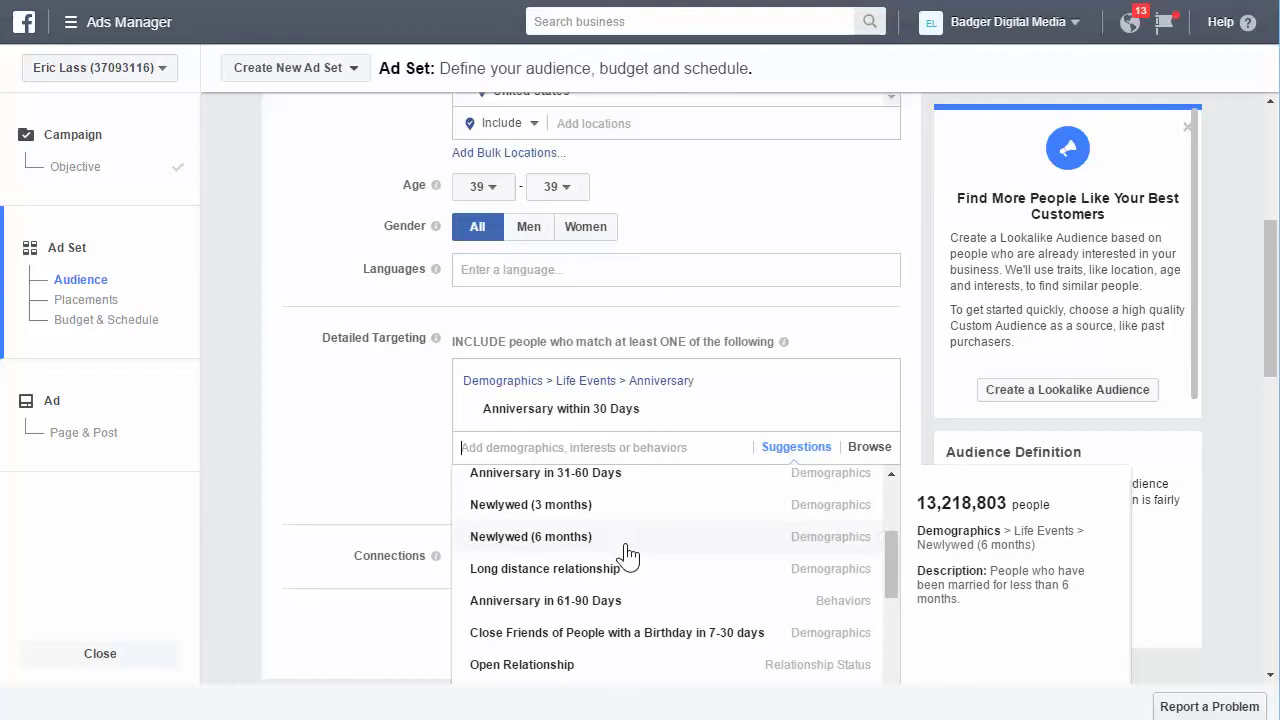
click(392, 443)
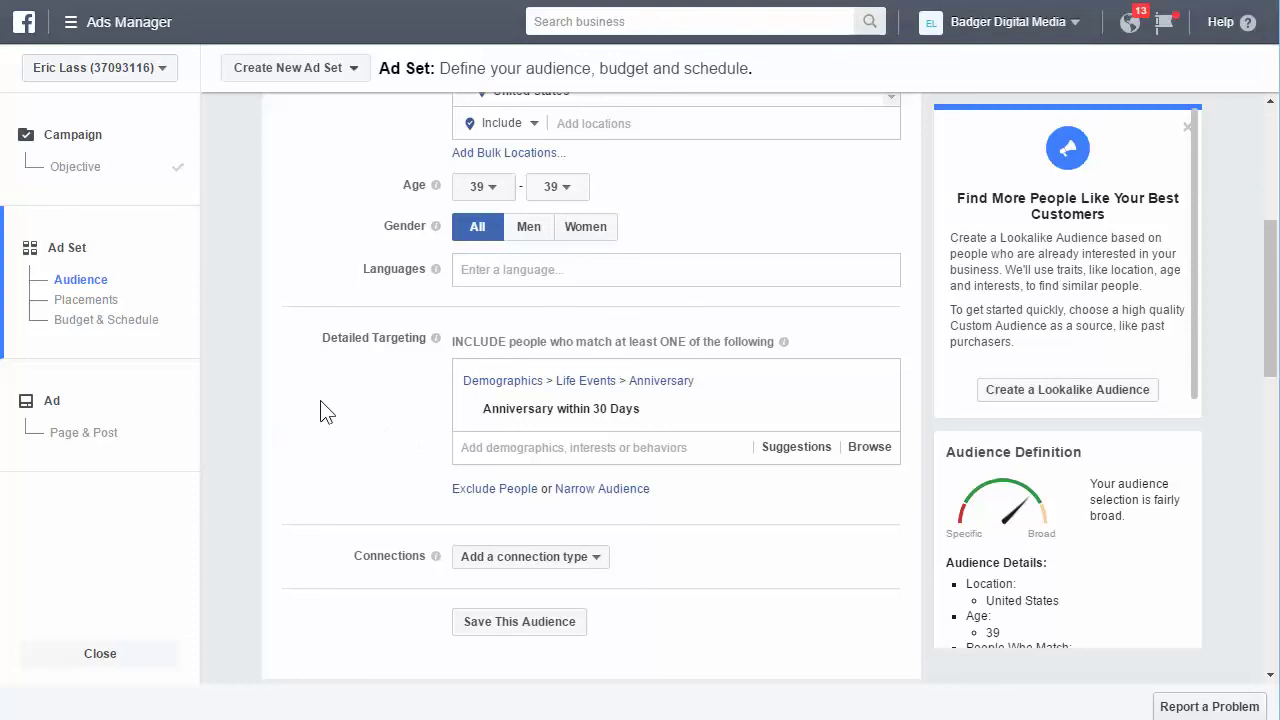
scroll(321, 408, up, 2)
scroll(321, 410, down, 2)
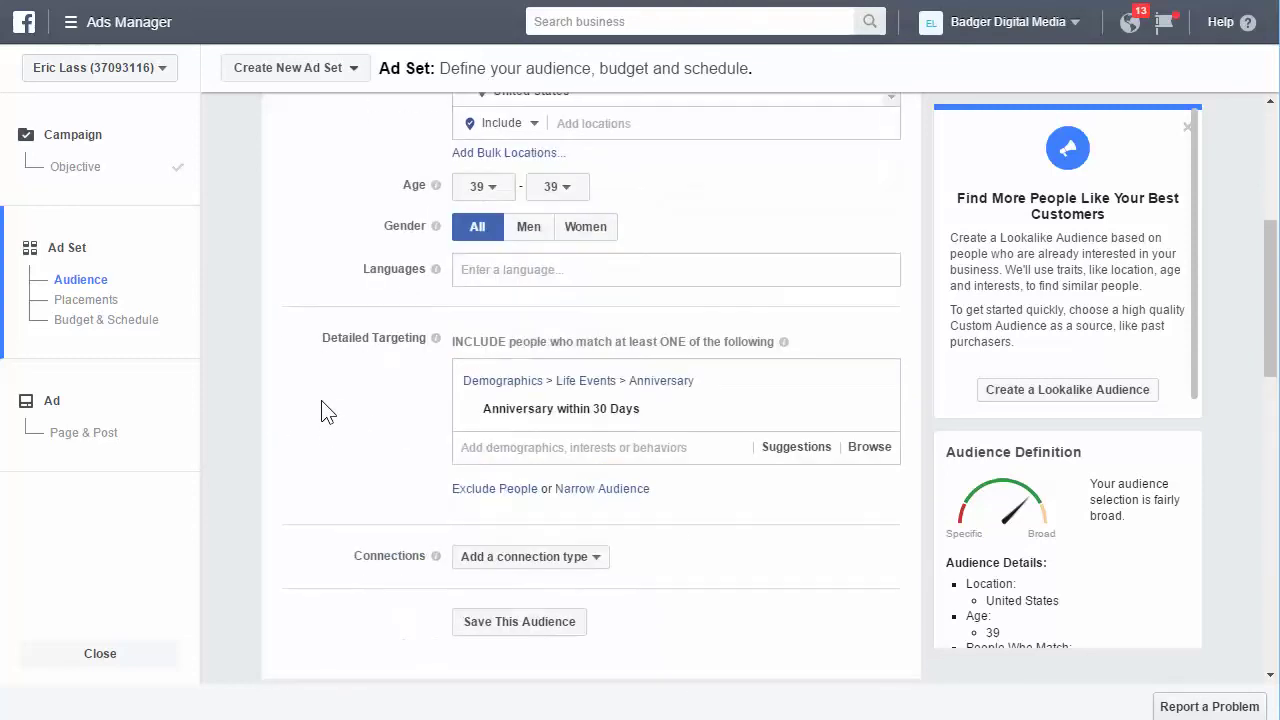